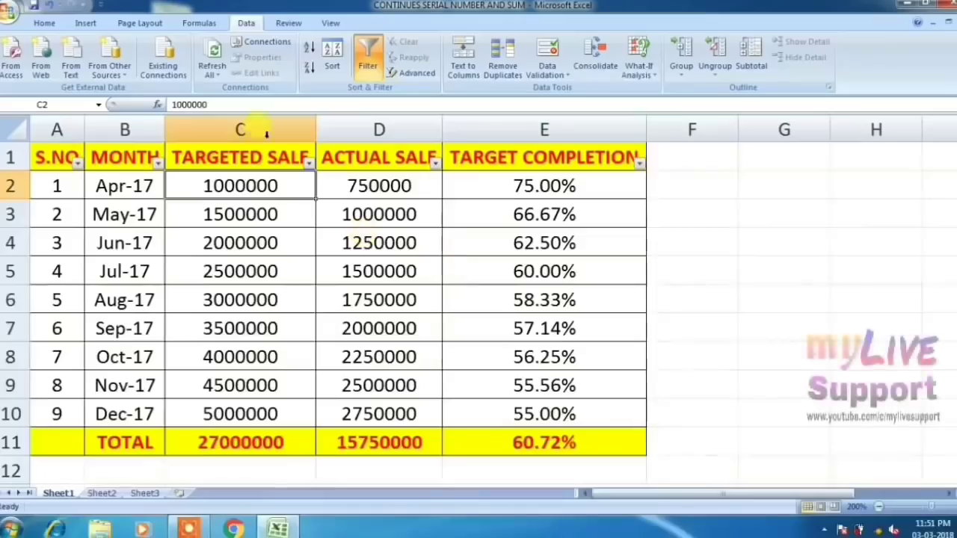
Filter the MONTH column to August and October, then add May to the shown months.
click(158, 163)
click(73, 276)
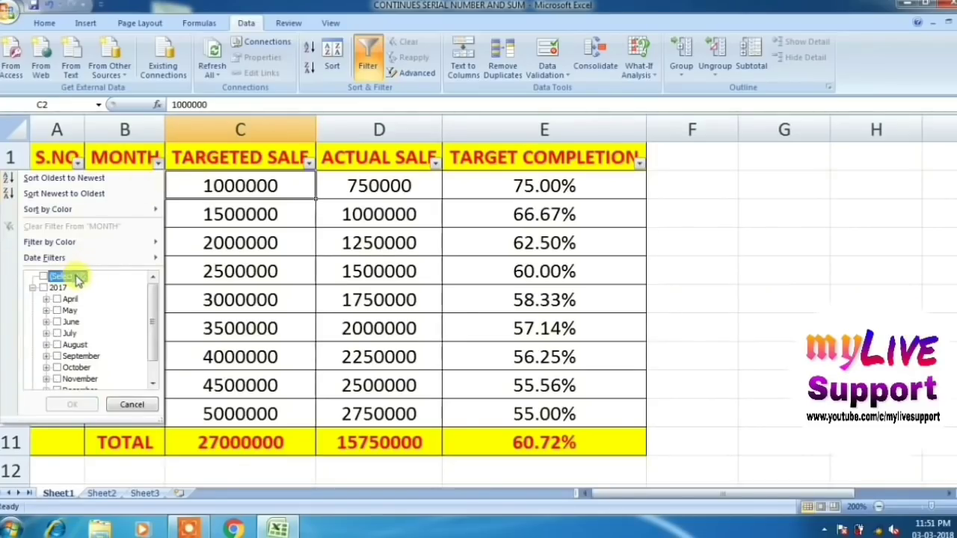
click(57, 344)
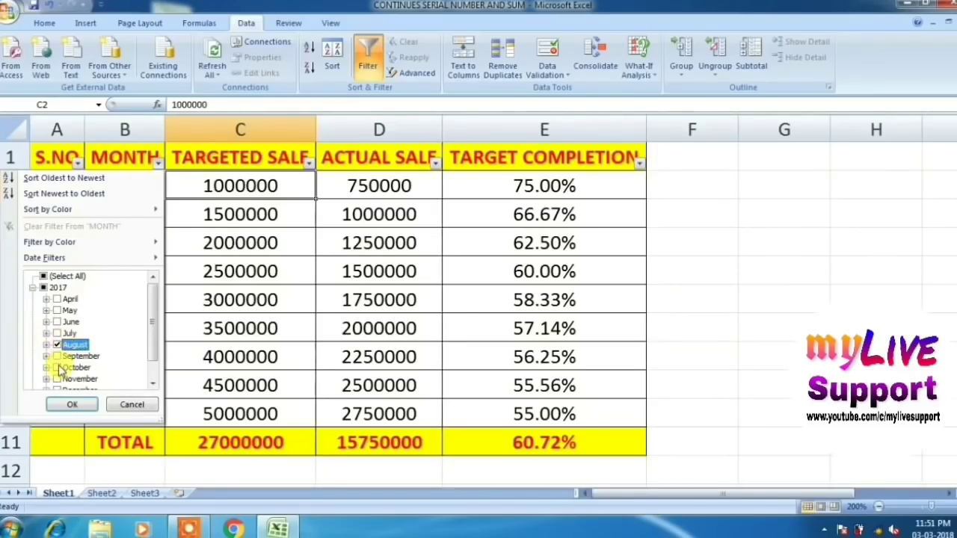
click(57, 367)
click(70, 405)
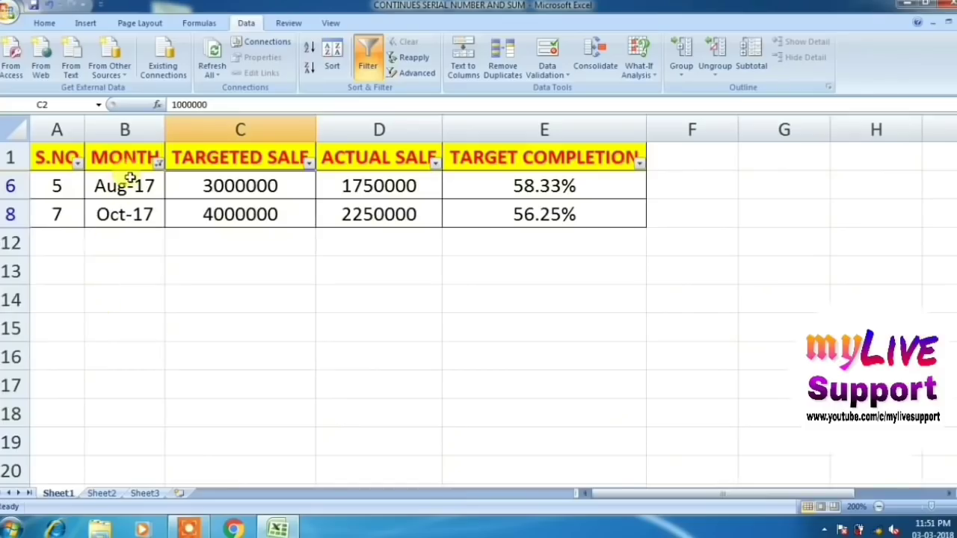
click(159, 163)
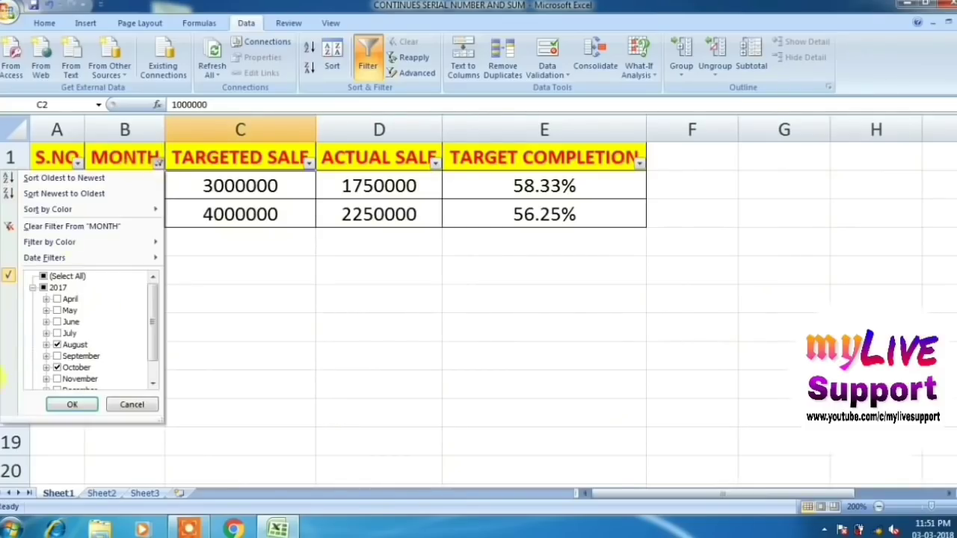
click(67, 310)
click(71, 405)
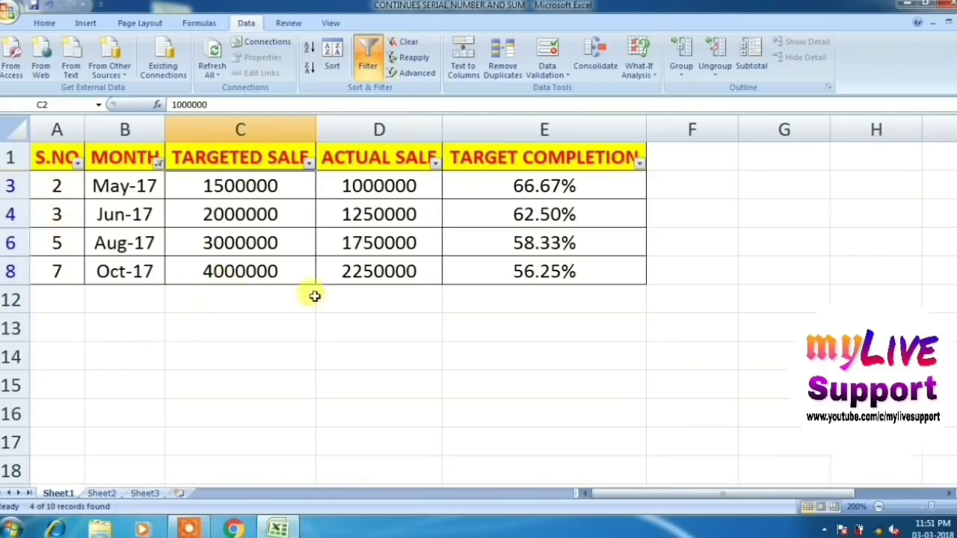
Clear the month filter so all nine months show, and select the header row.
click(157, 162)
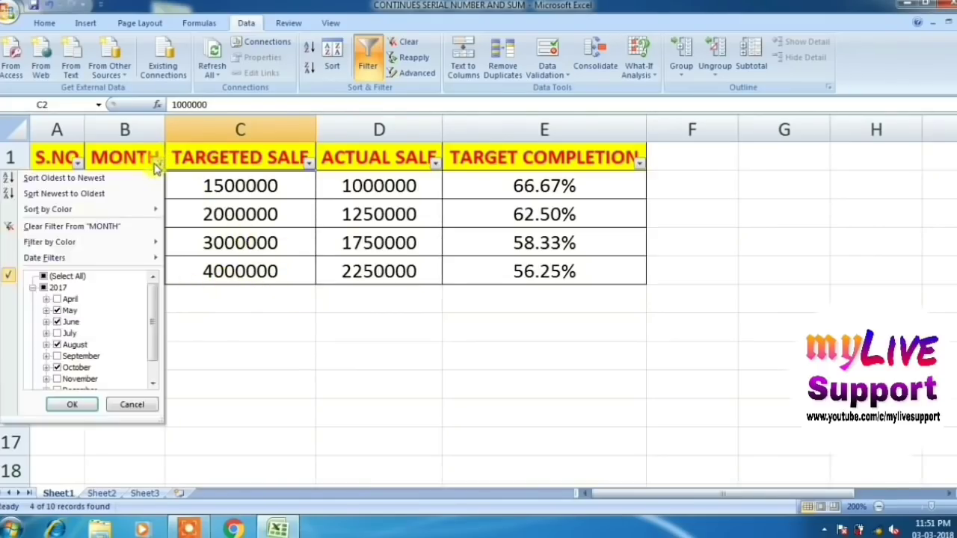
click(66, 276)
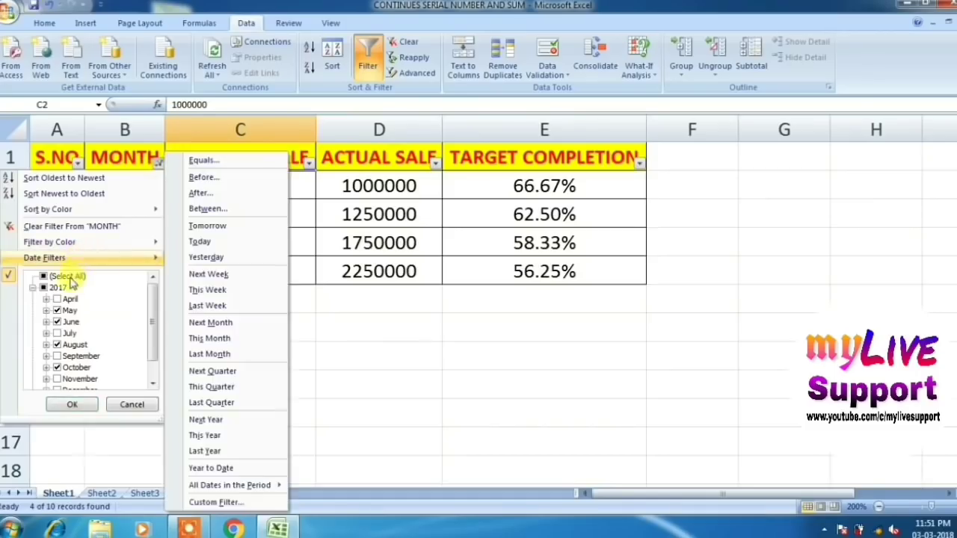
click(70, 405)
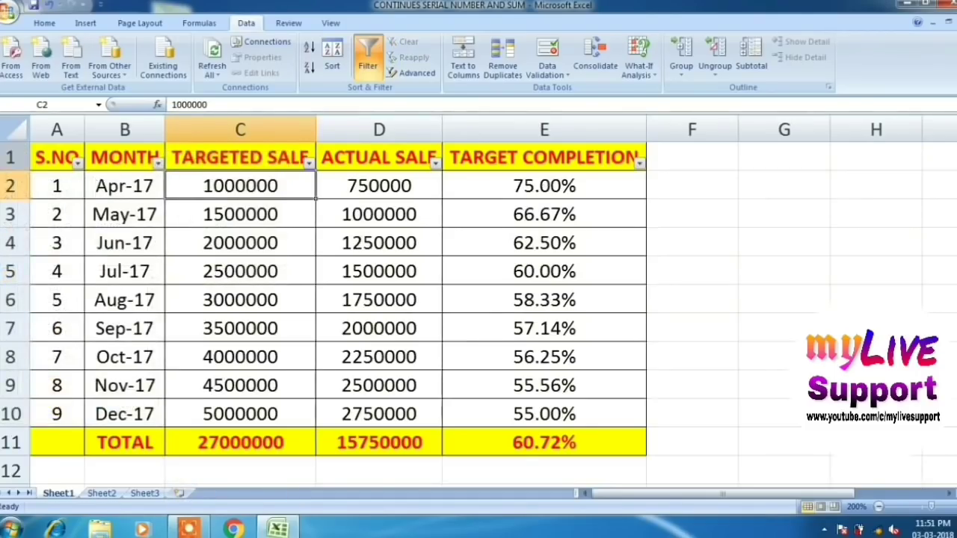
click(11, 157)
Turn filtering off, check the targeted sale values, then re-enable filtering on the header row.
click(367, 67)
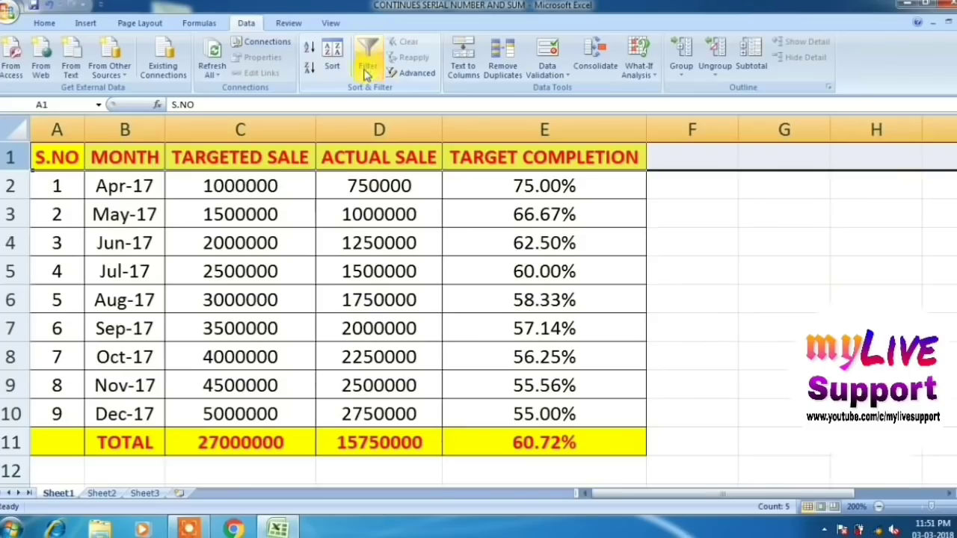
click(244, 182)
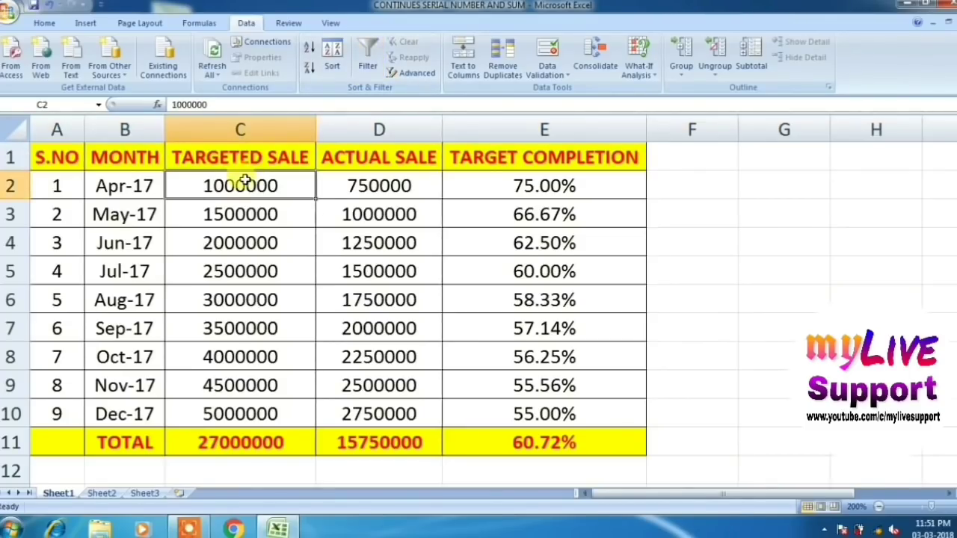
key(Down)
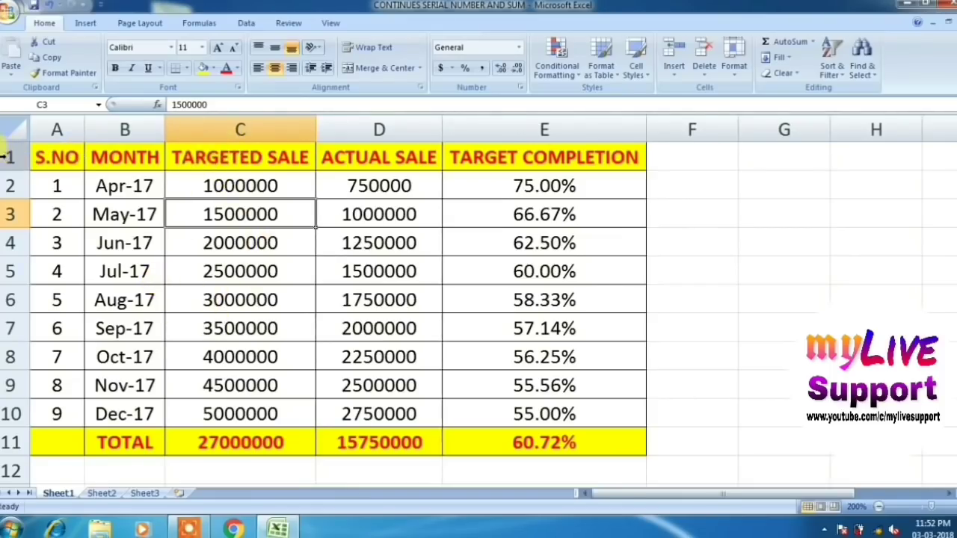
click(5, 157)
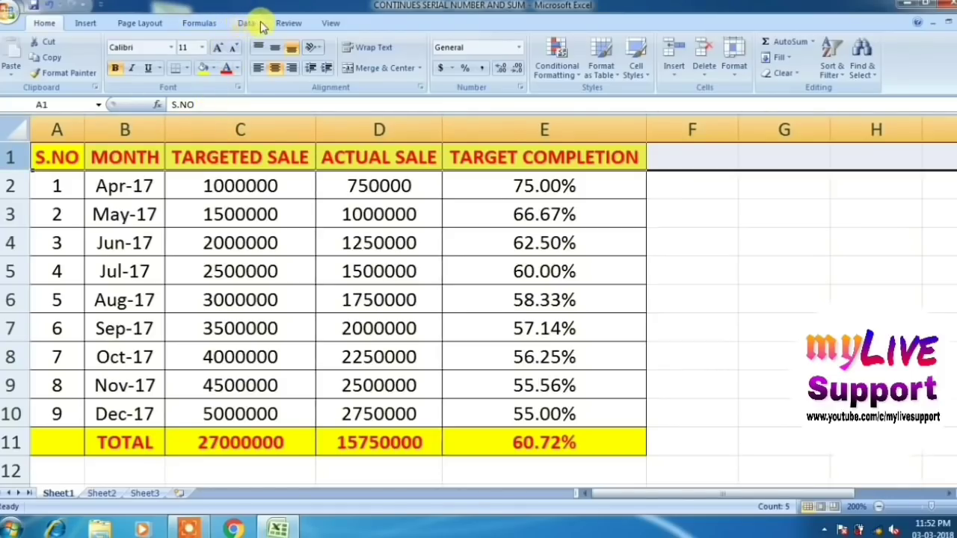
click(262, 27)
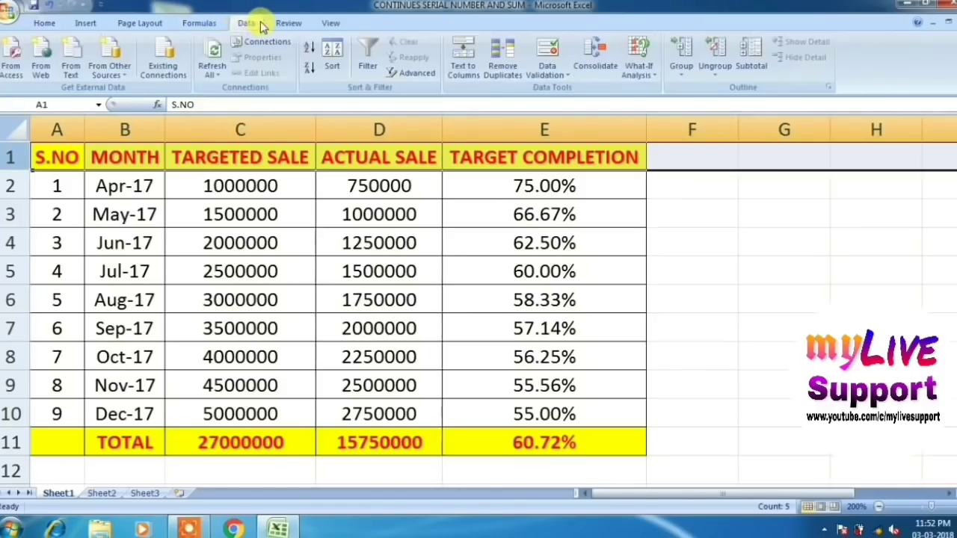
click(370, 60)
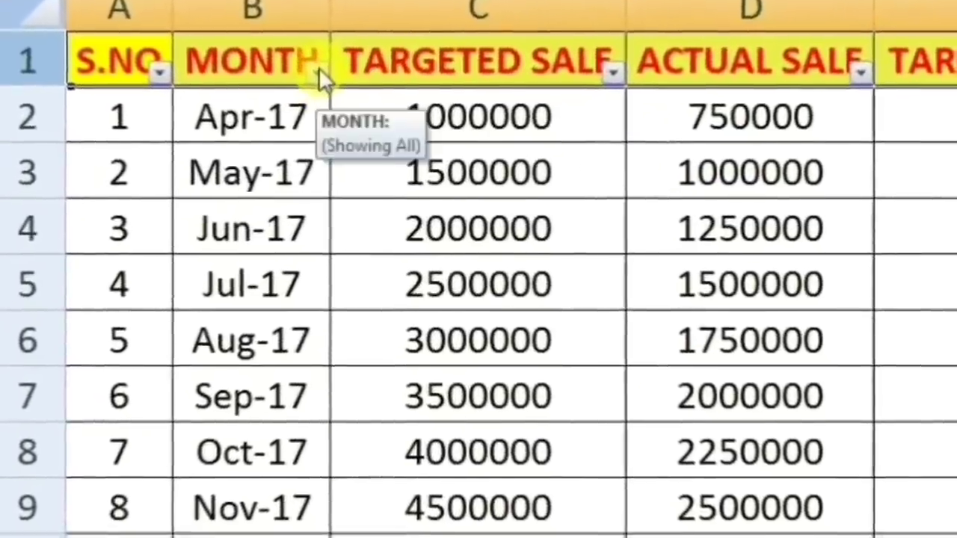
Filter the MONTH column to June, August and September only.
click(202, 142)
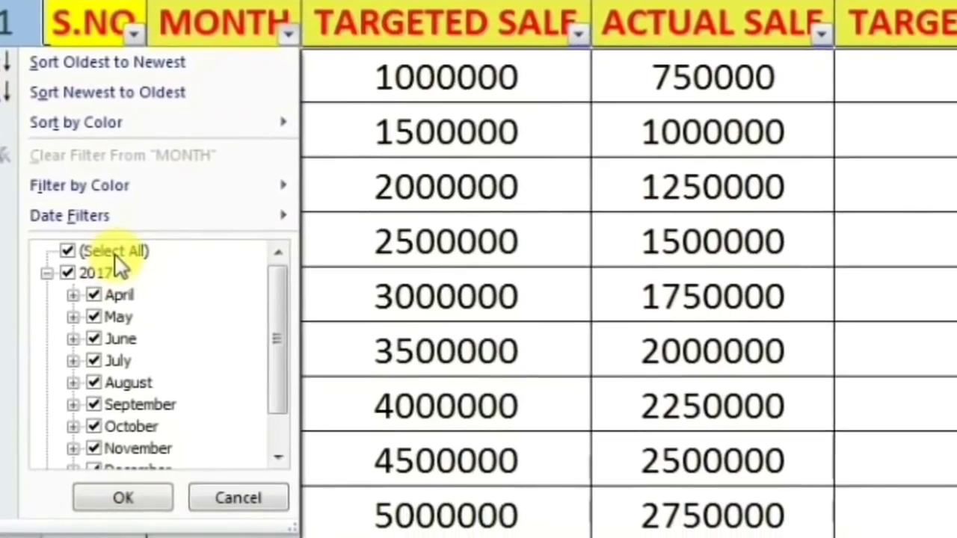
click(114, 252)
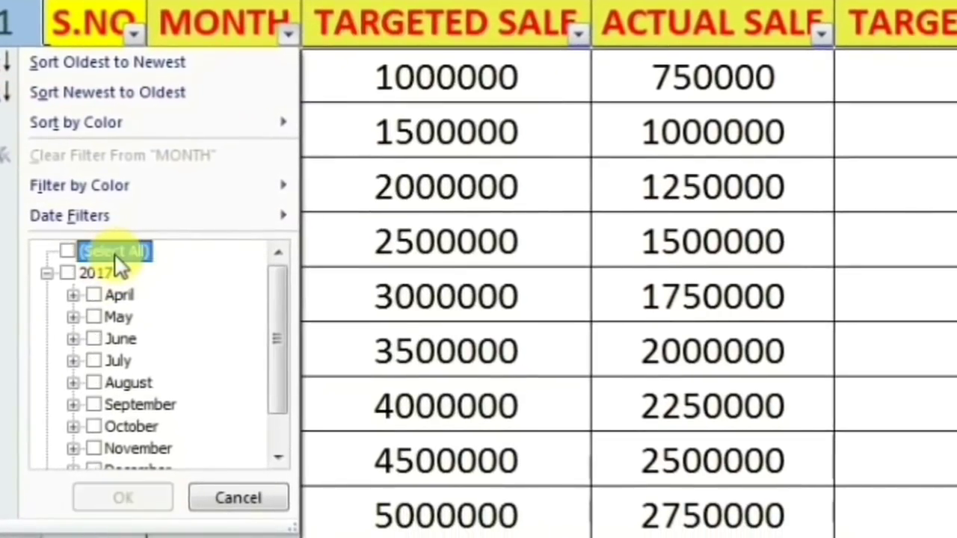
click(106, 346)
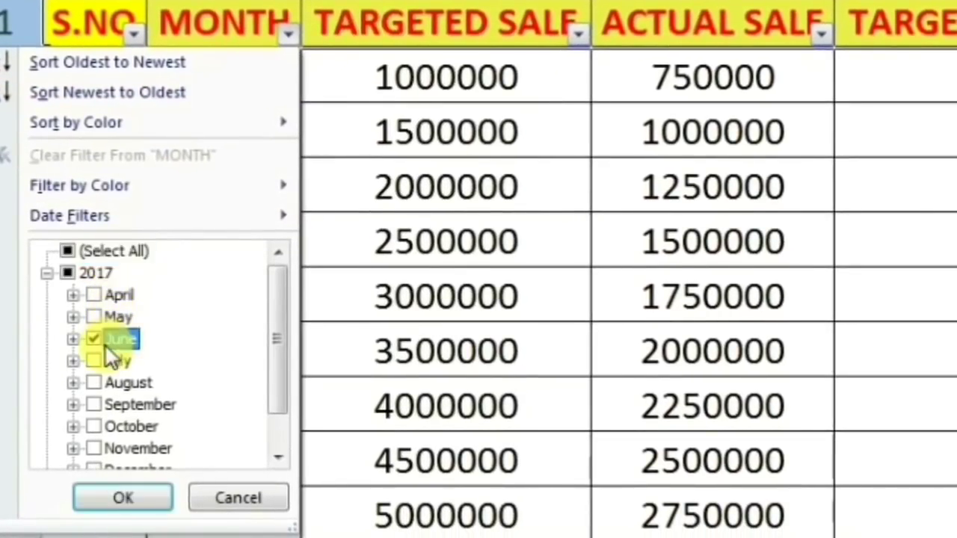
click(111, 388)
click(111, 404)
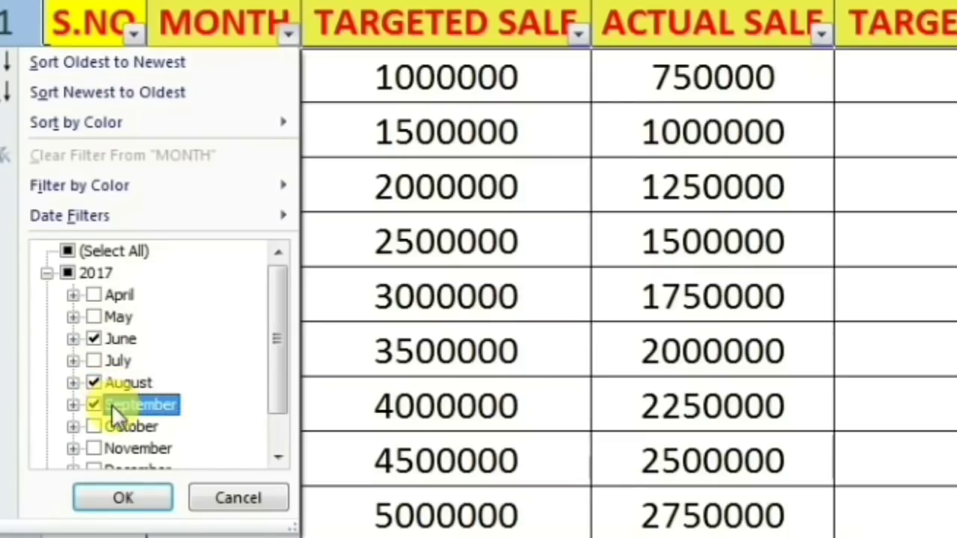
click(119, 499)
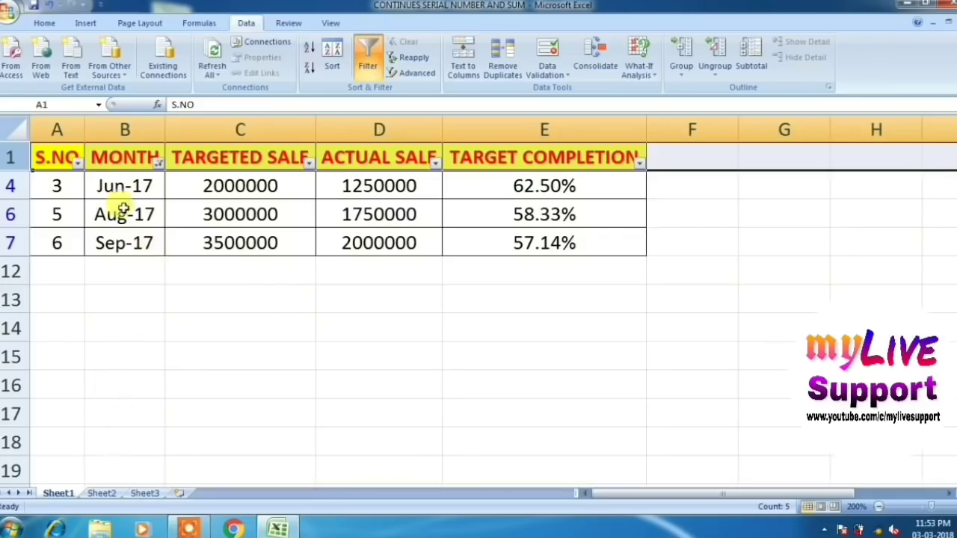
Clear the month filter so all nine months show again.
click(158, 163)
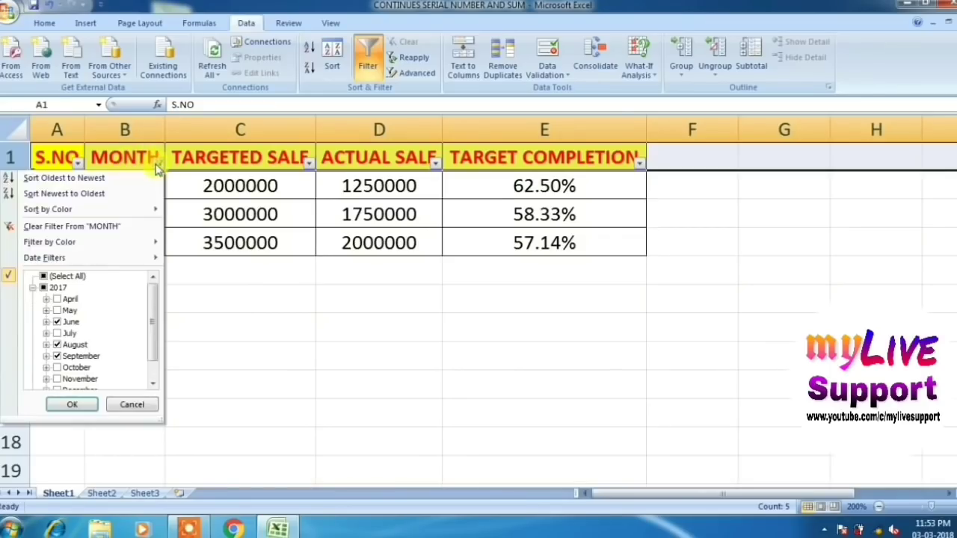
click(67, 276)
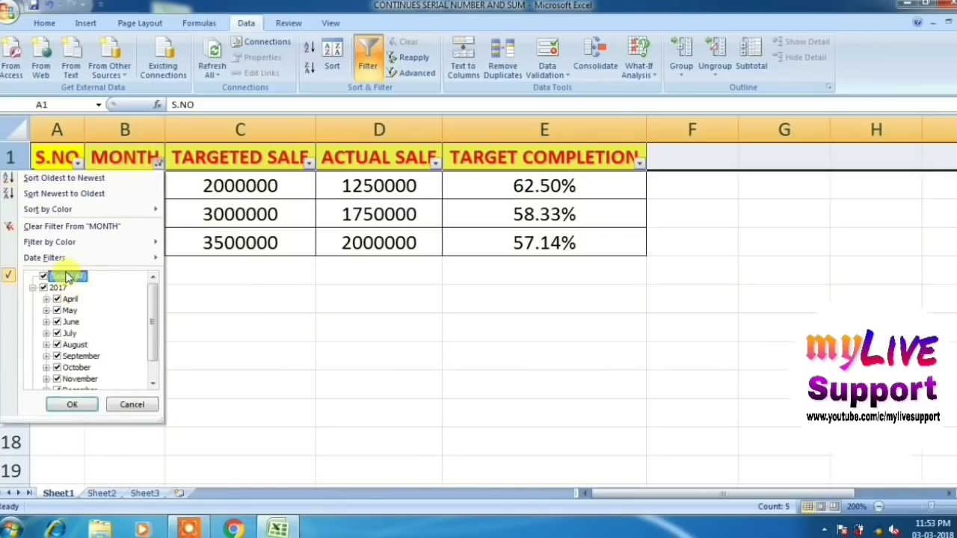
click(72, 405)
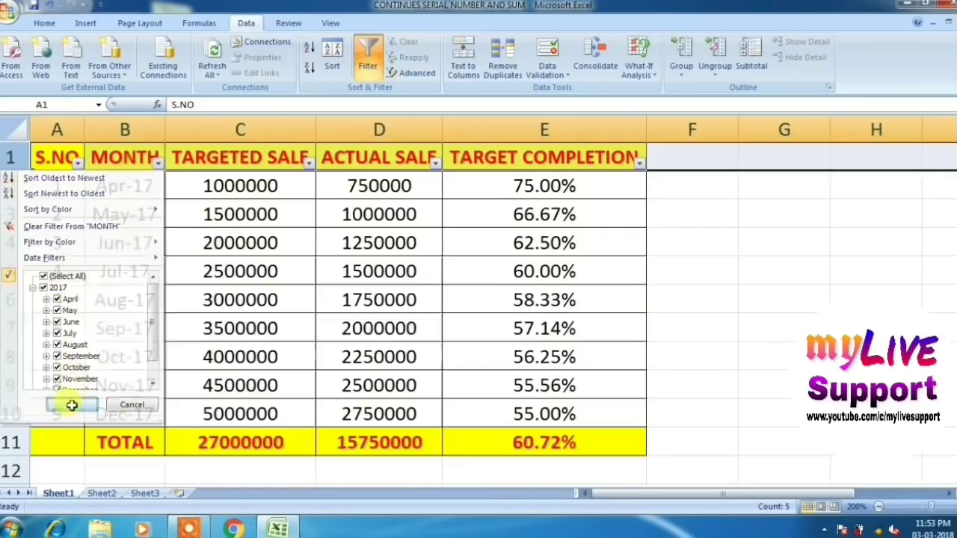
On Sheet2, turn on filtering for the table's header row.
click(102, 494)
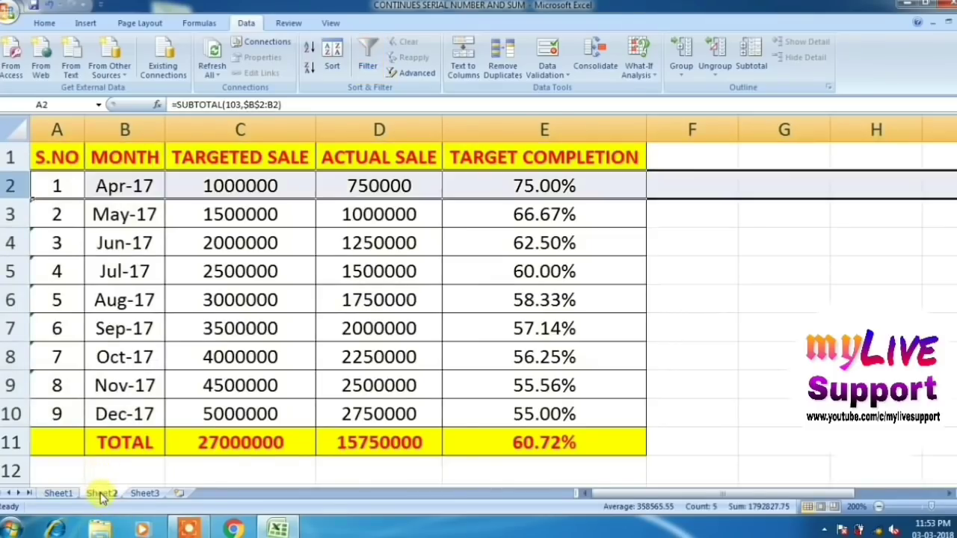
click(121, 266)
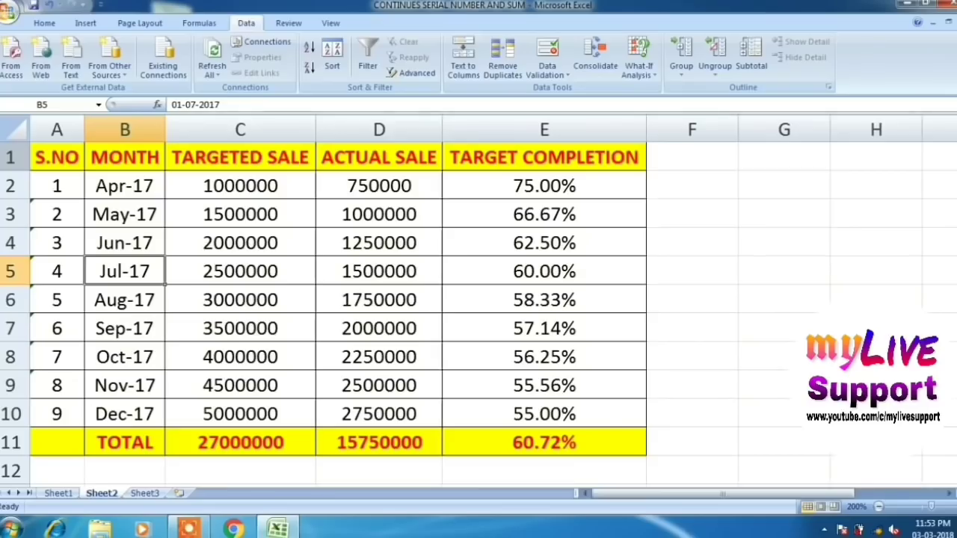
click(10, 157)
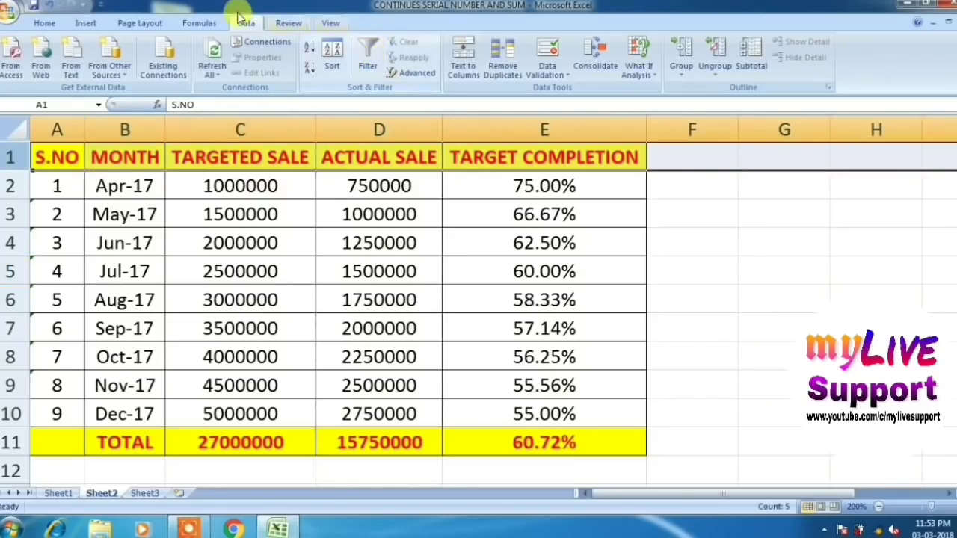
click(374, 66)
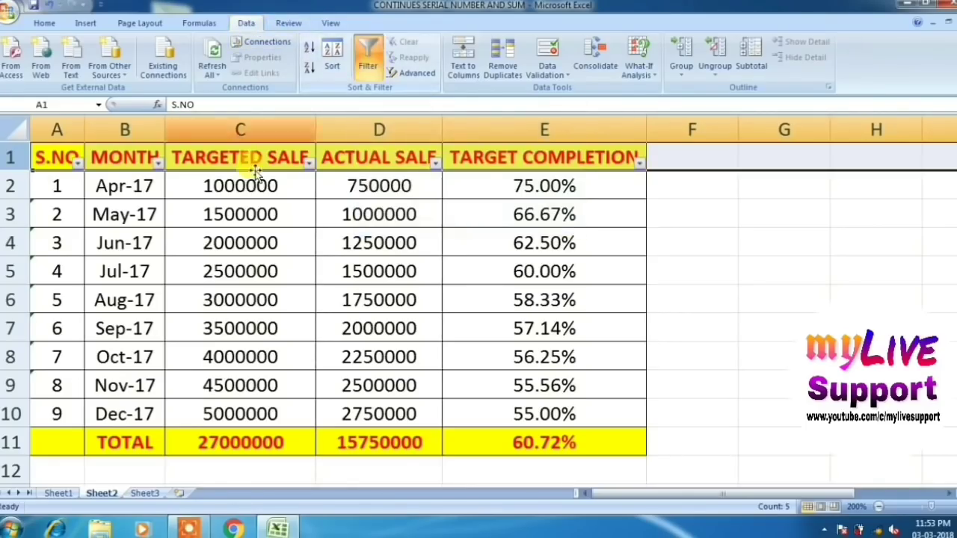
Filter MONTH to June, August and October, renumbering serials 1–3.
click(158, 164)
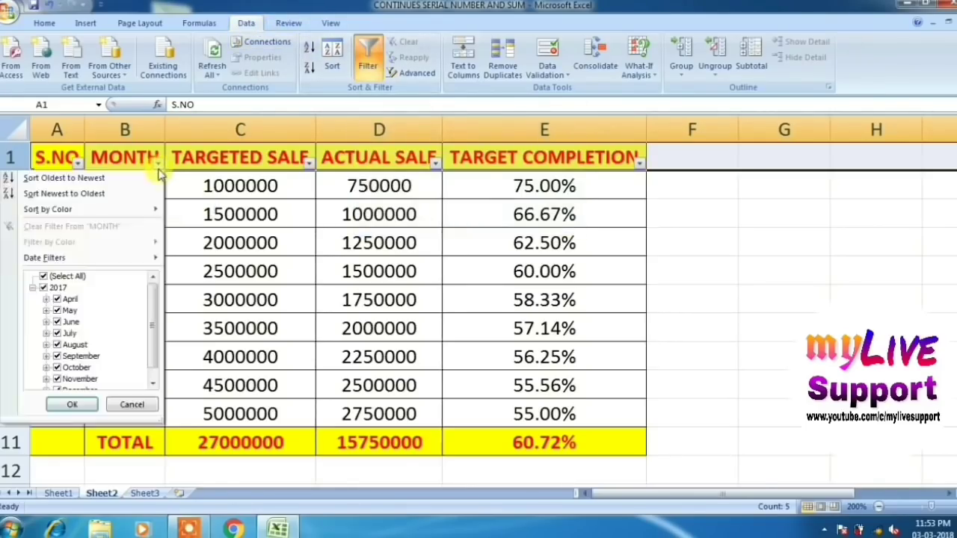
click(66, 278)
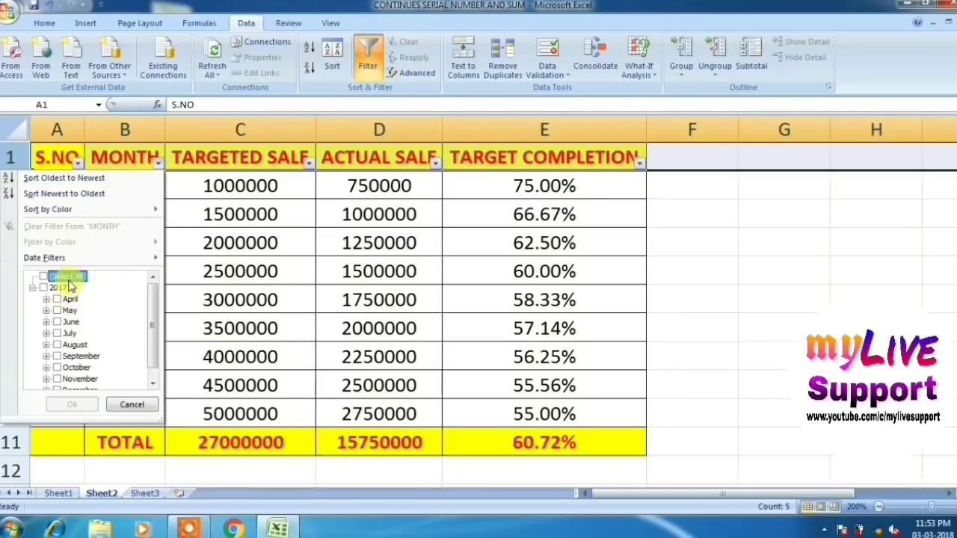
click(66, 324)
click(69, 346)
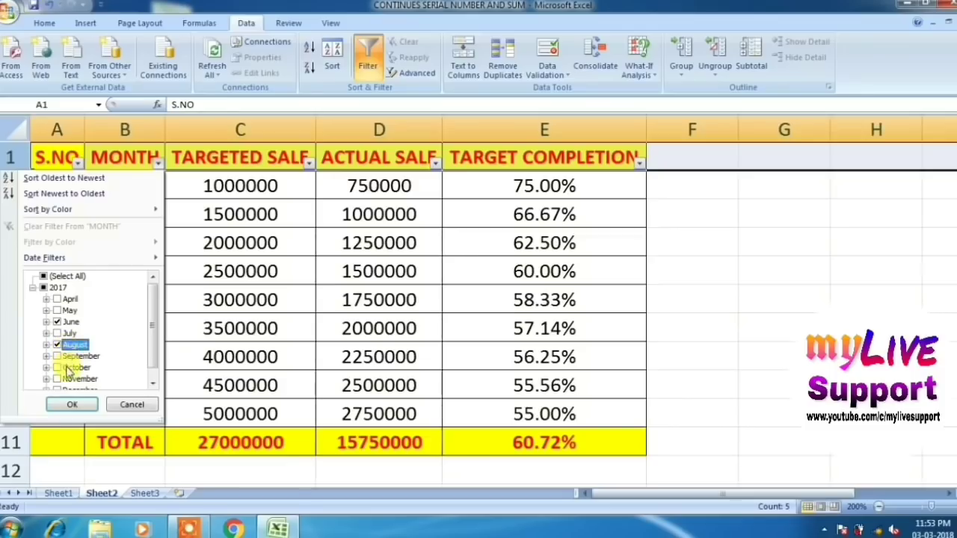
click(68, 370)
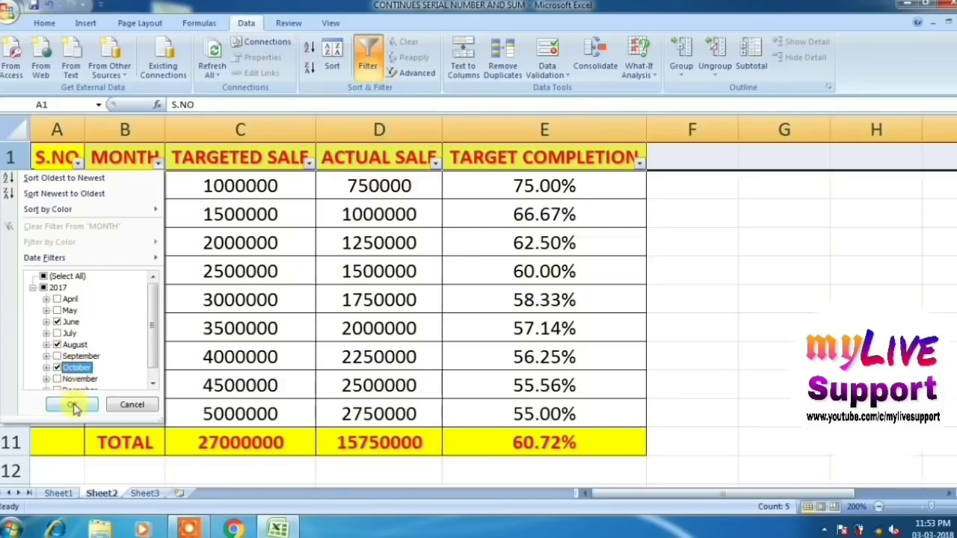
click(73, 407)
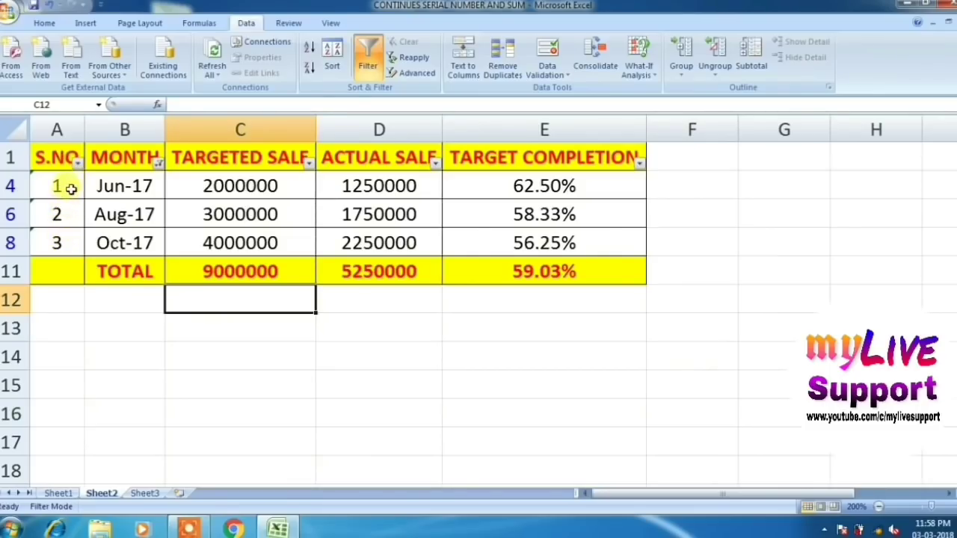
click(70, 188)
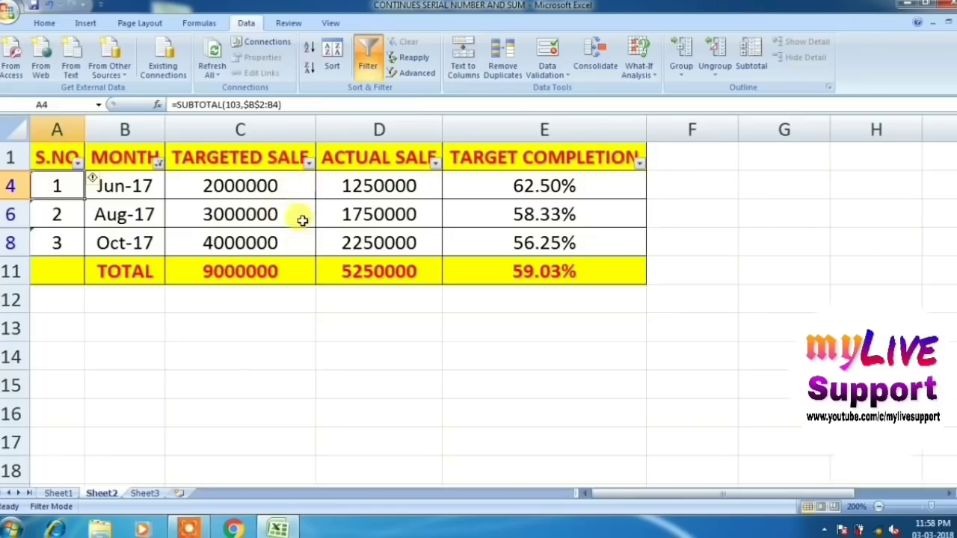
click(290, 272)
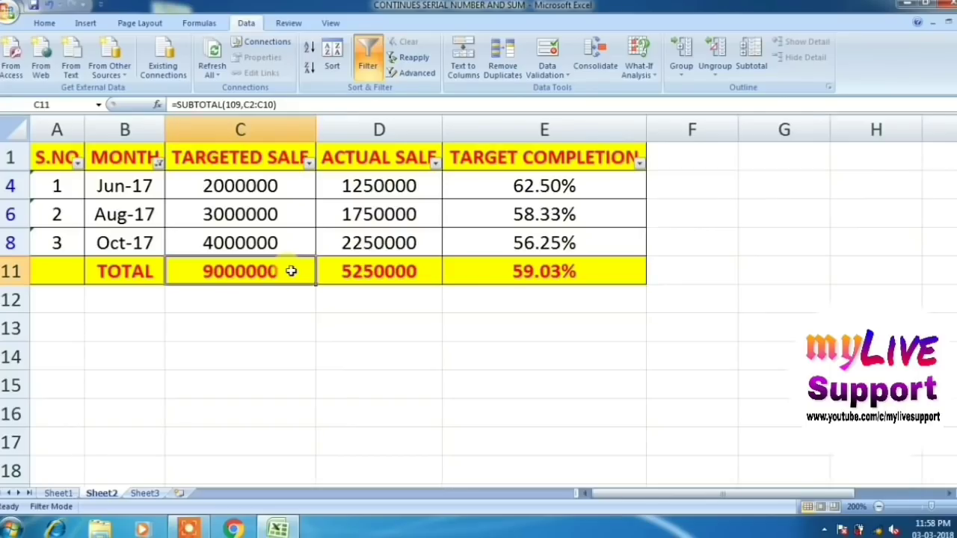
click(77, 385)
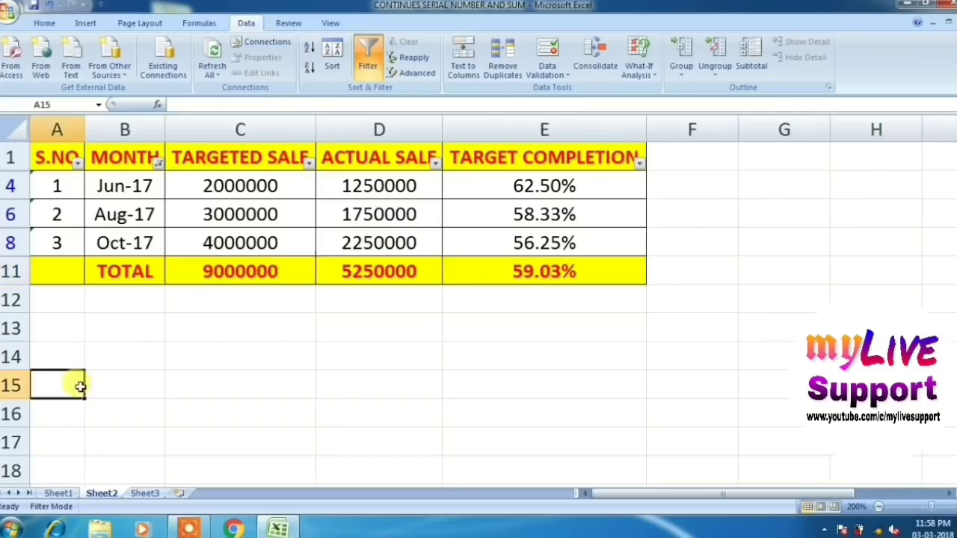
On Sheet1, inspect the targeted-sales TOTAL formula =SUM(C2:C10) and confirm it unchanged.
click(60, 495)
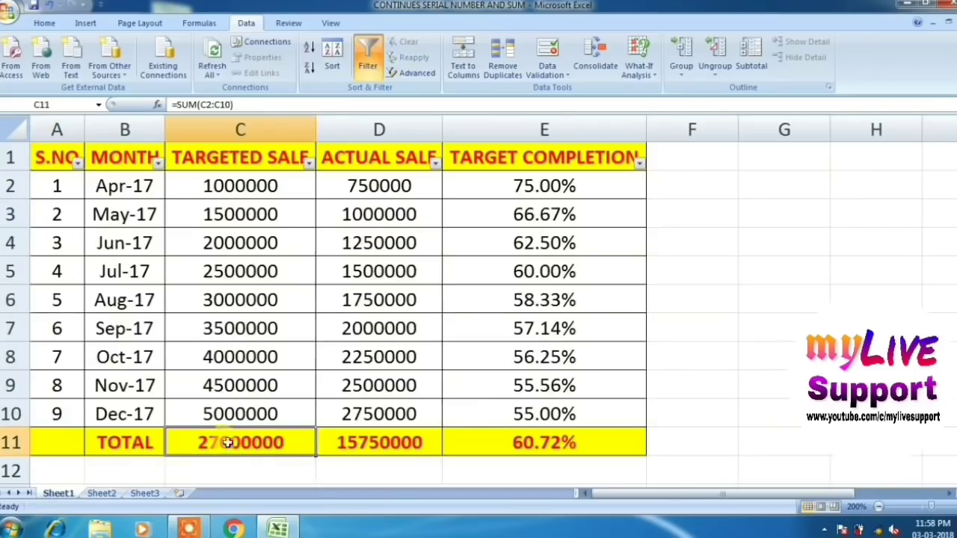
double_click(300, 441)
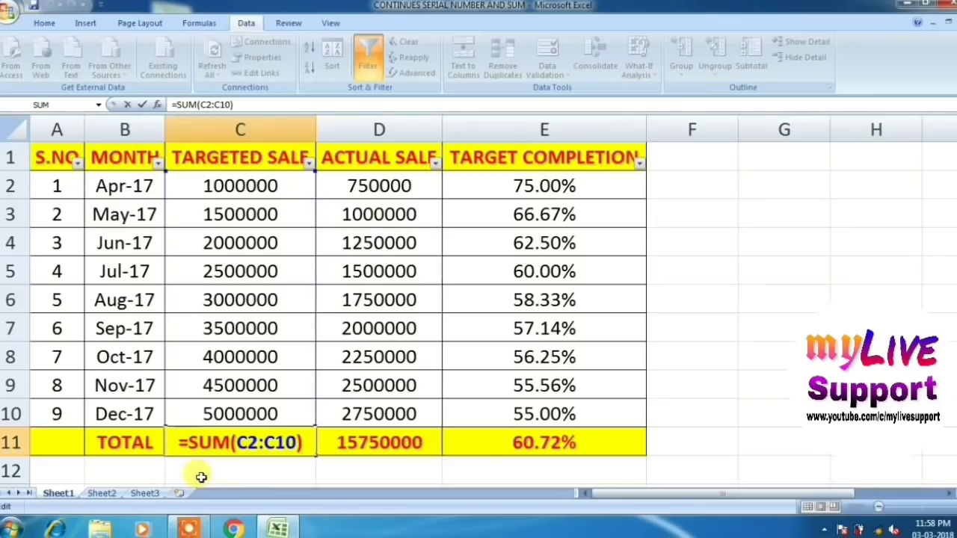
key(ctrl+Return)
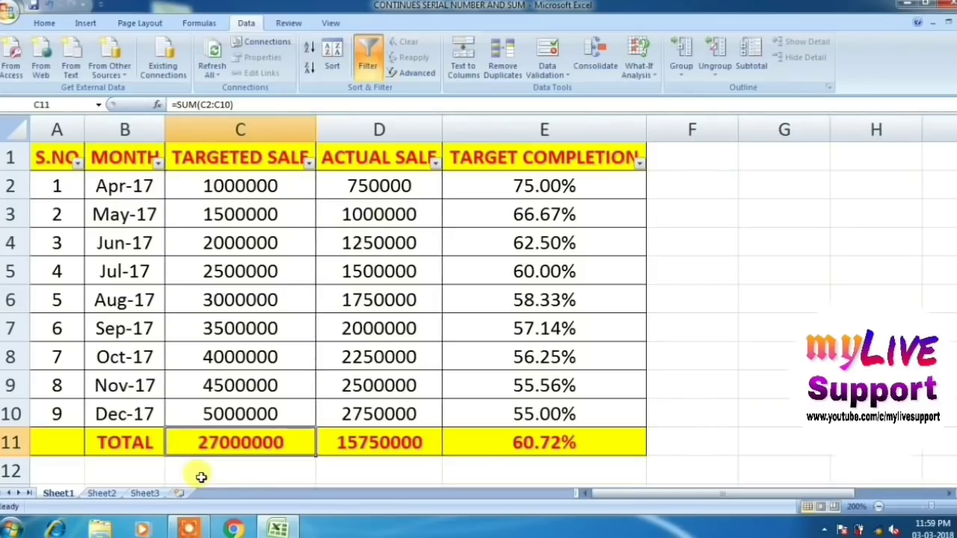
On Sheet3, check the empty TOTAL cells and the plain S.NO serials 1–9.
click(146, 472)
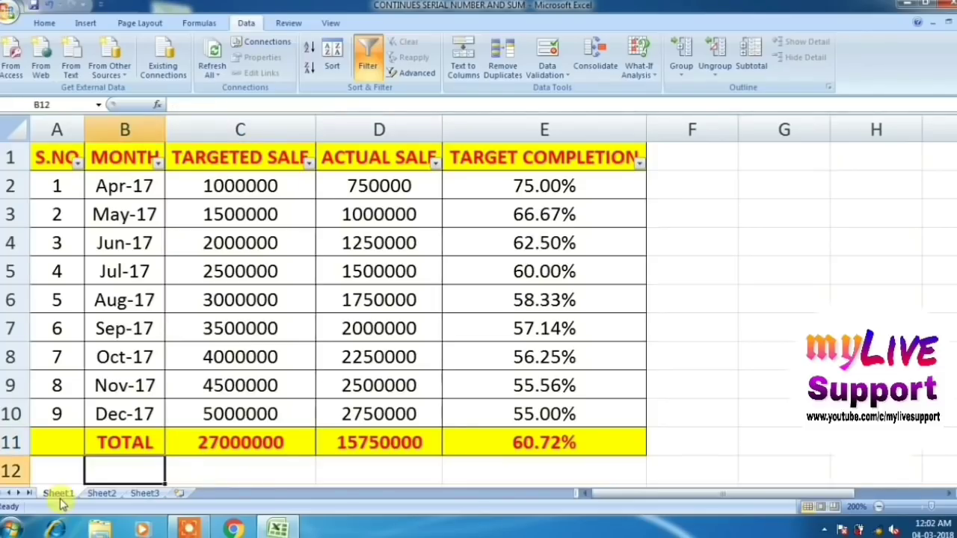
click(145, 495)
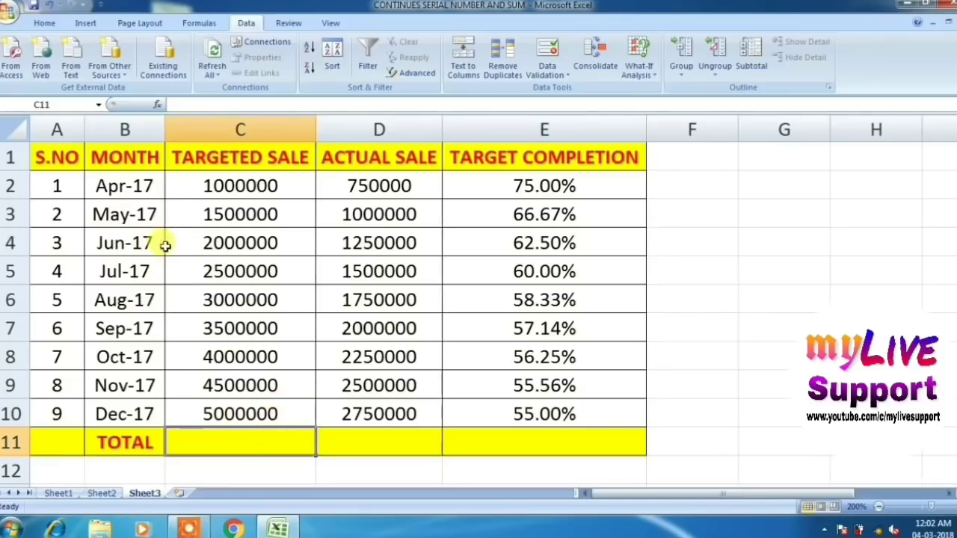
click(399, 457)
click(421, 441)
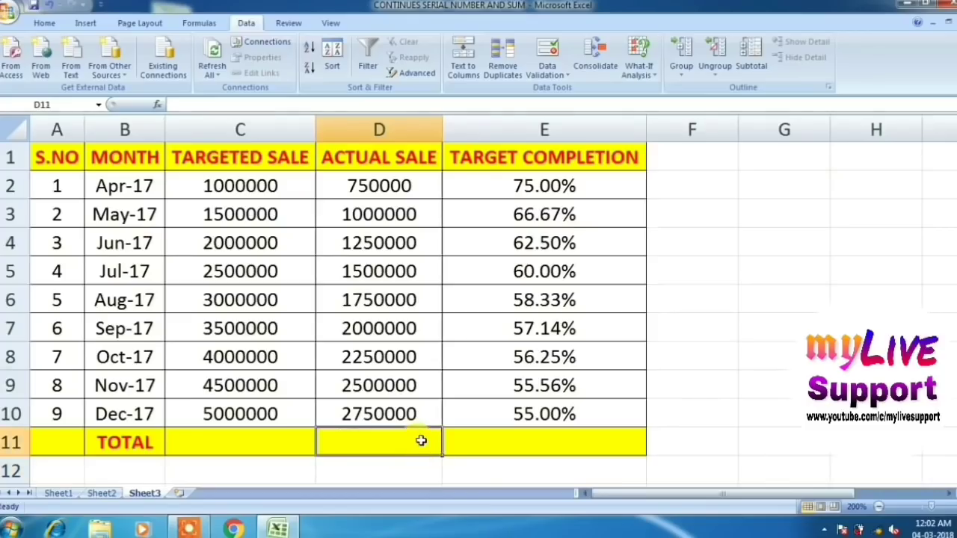
click(67, 184)
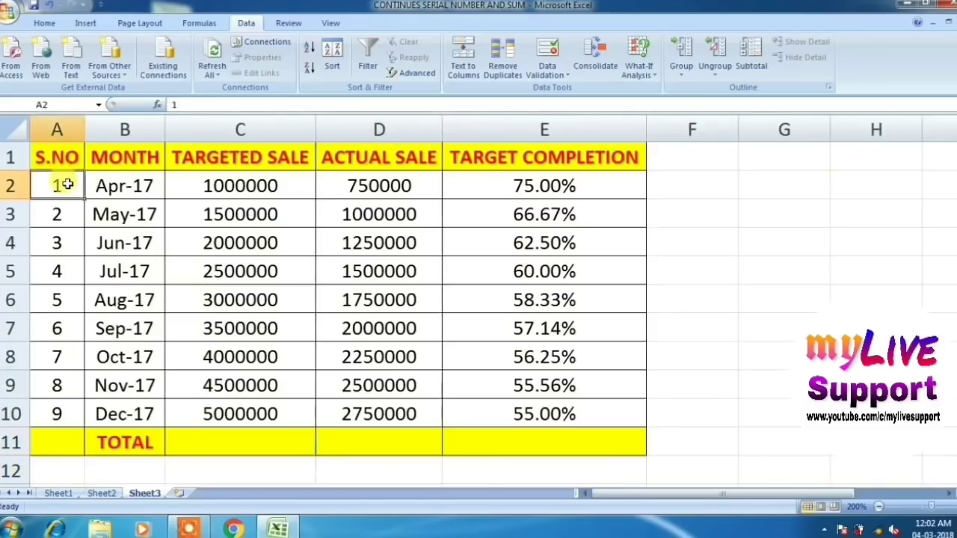
key(Down)
key(Down)
Start a =SUBTOTAL( formula in the targeted-sales TOTAL cell C11.
key(Down)
key(Down)
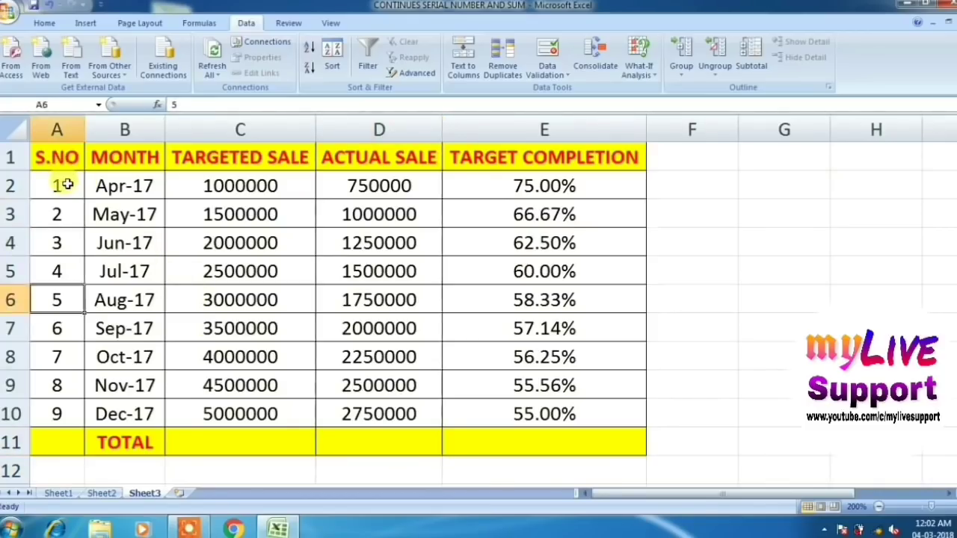
key(Down)
key(Down)
key(Down)
key(Down)
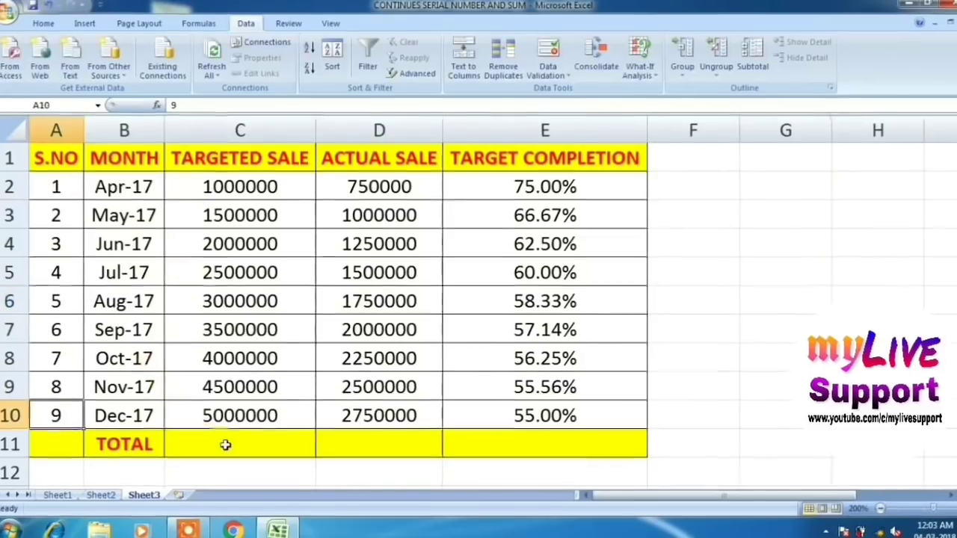
click(224, 444)
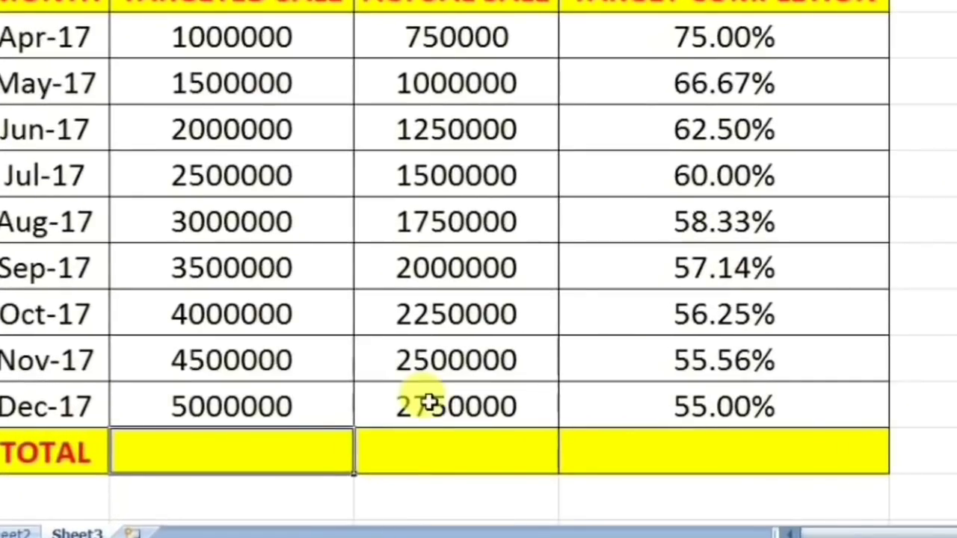
text(=su)
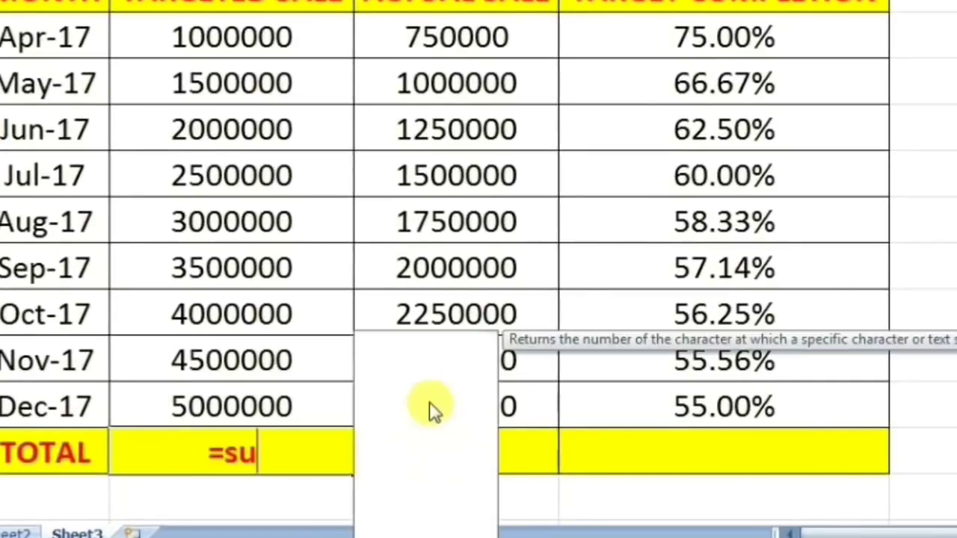
text(btota)
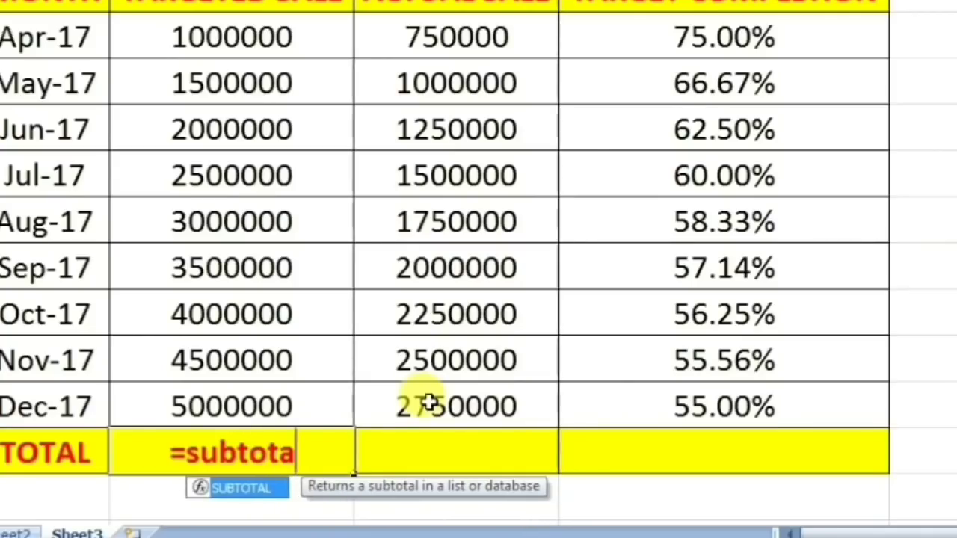
key(Tab)
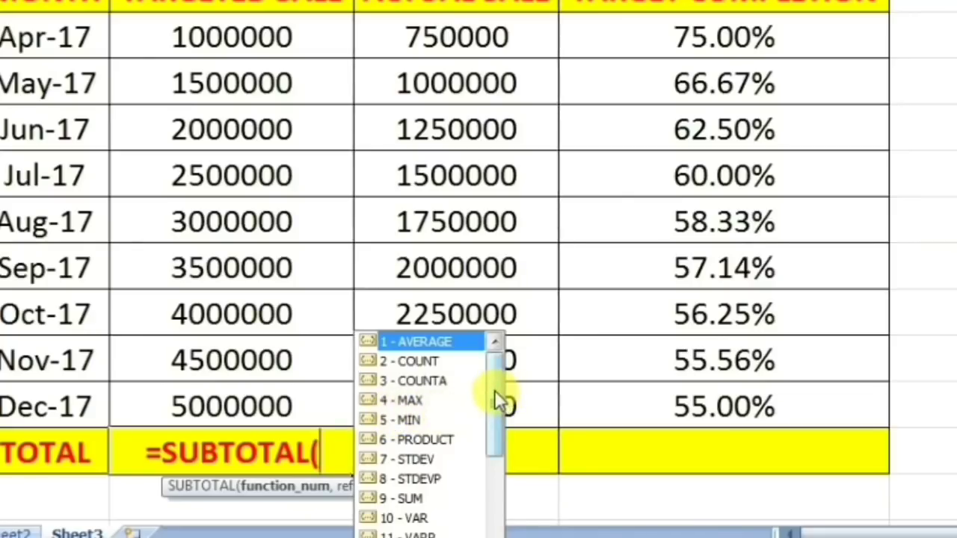
drag(494, 391, 494, 427)
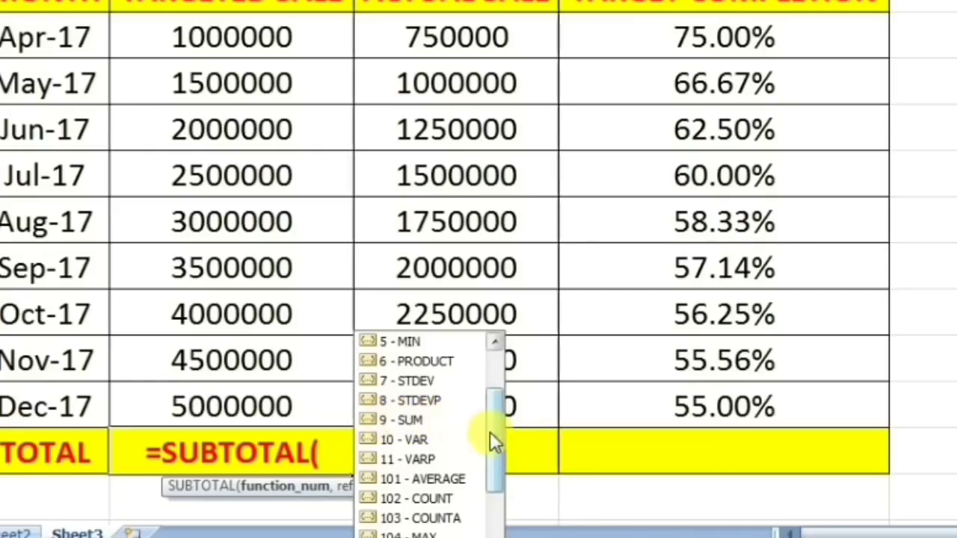
drag(491, 434, 492, 513)
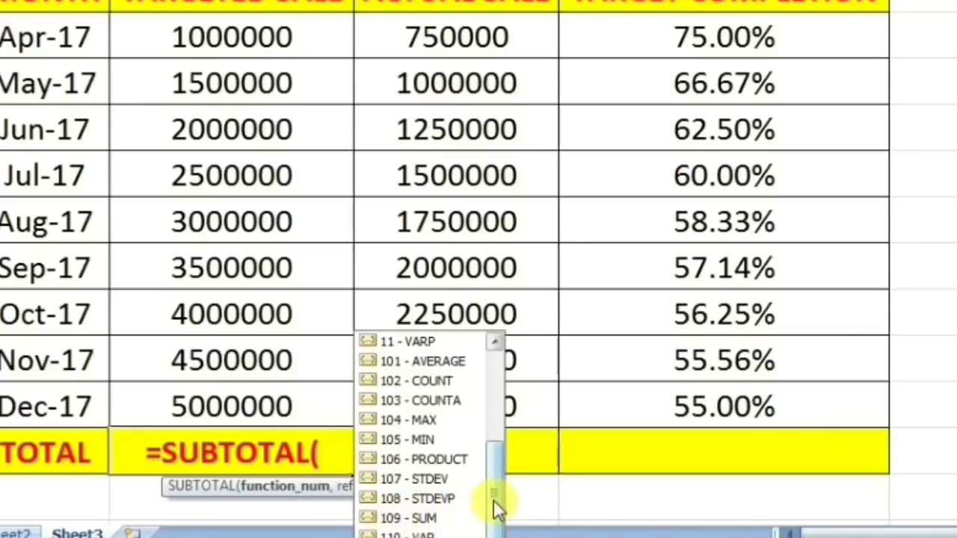
drag(496, 508, 493, 475)
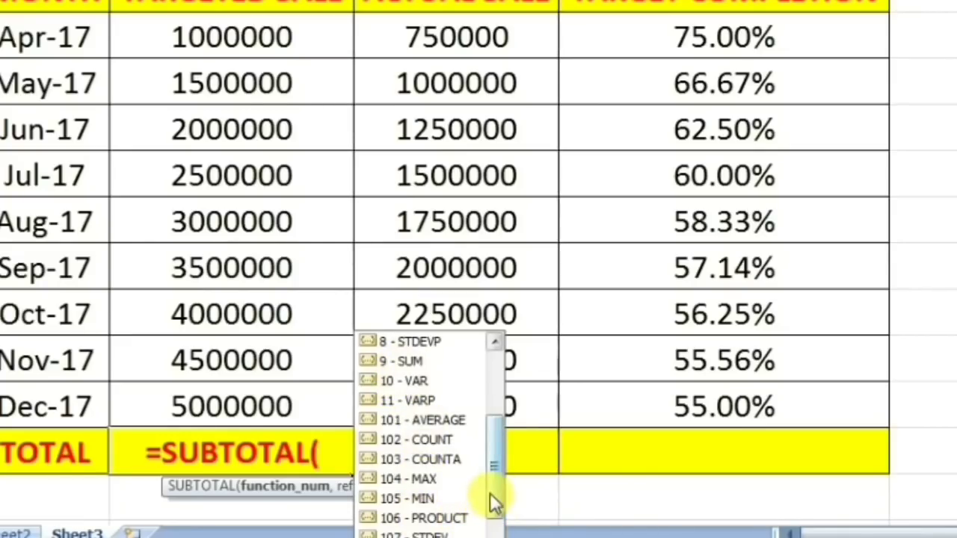
drag(489, 494, 491, 519)
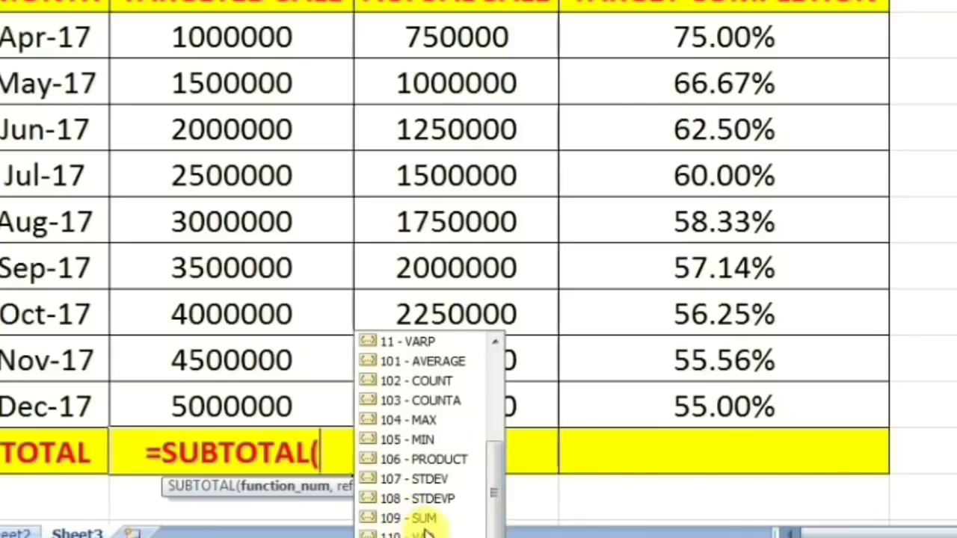
drag(490, 465, 487, 444)
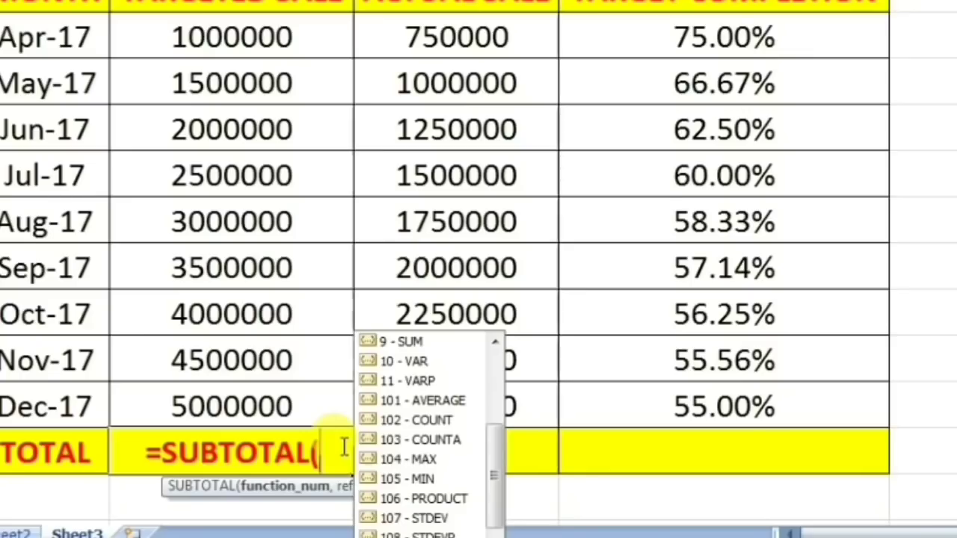
Complete C11 as =SUBTOTAL(109,C2:C10), totaling 27000000.
text(10)
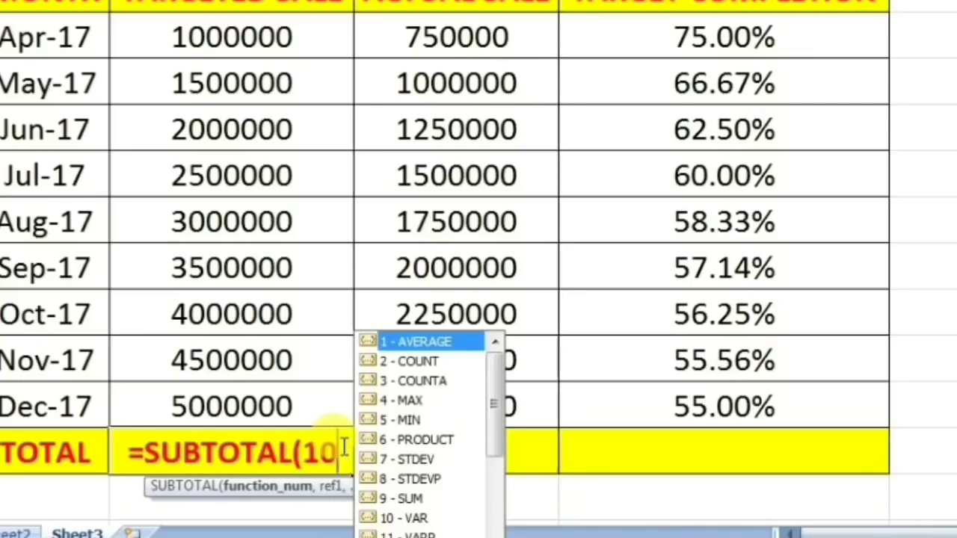
text(9)
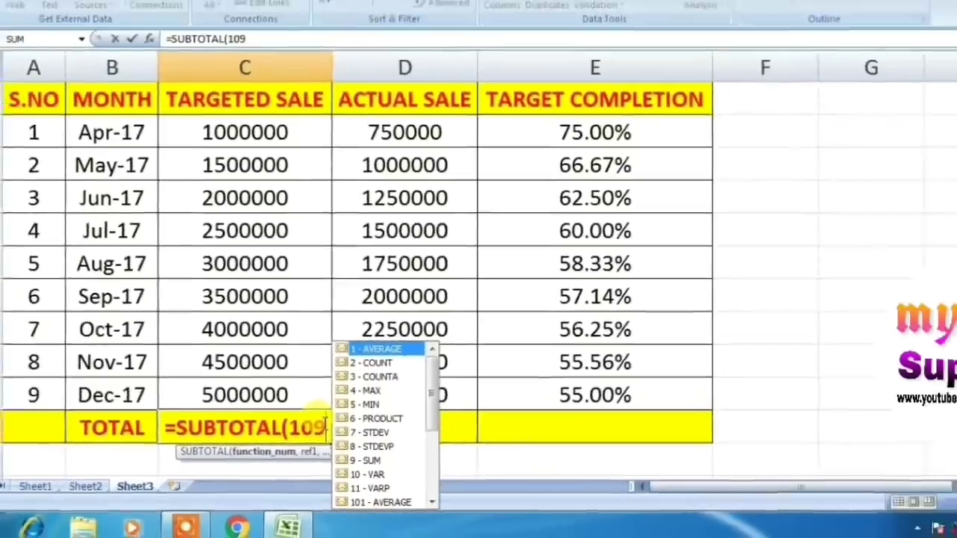
text(,)
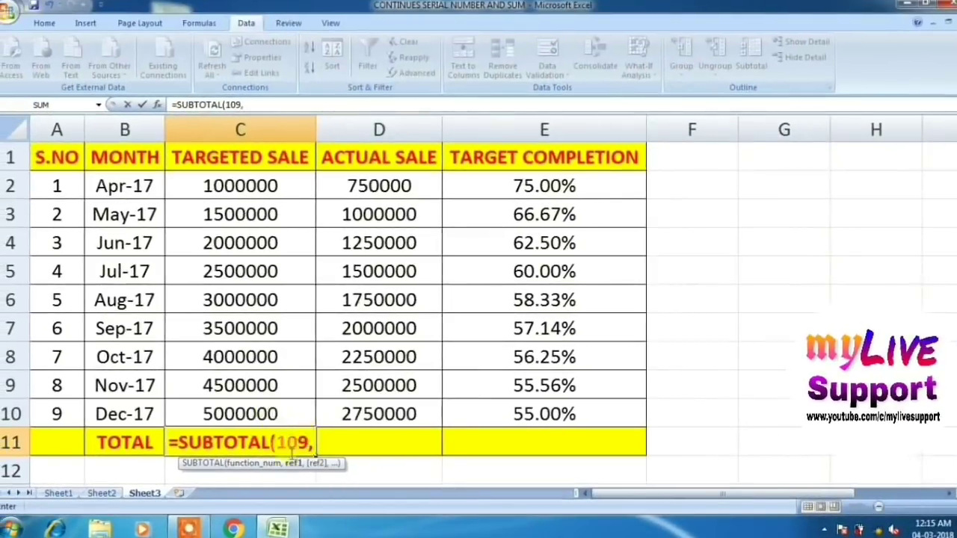
click(275, 414)
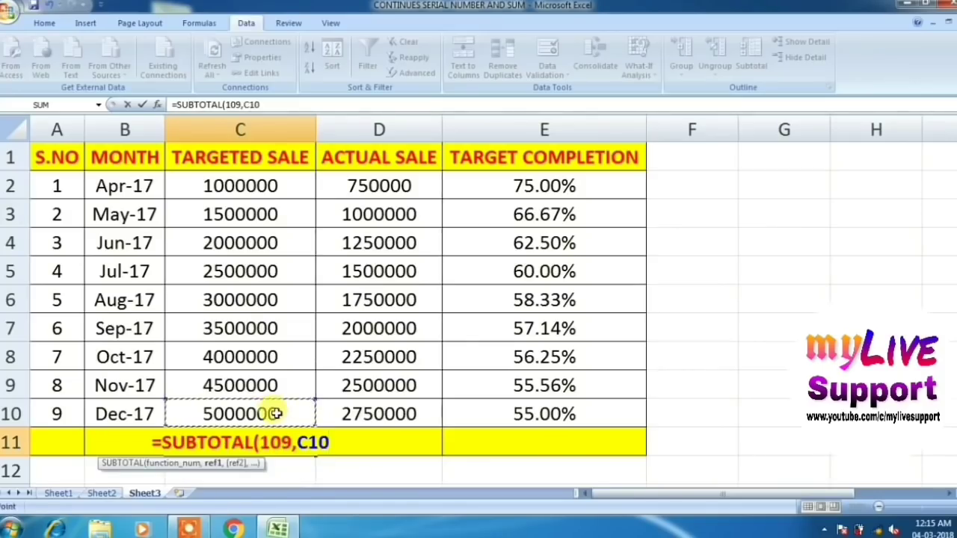
key(shift+Up)
key(shift+Up)
key(shift+Up)
key(shift+Up)
key(shift+Up)
key(shift+Up)
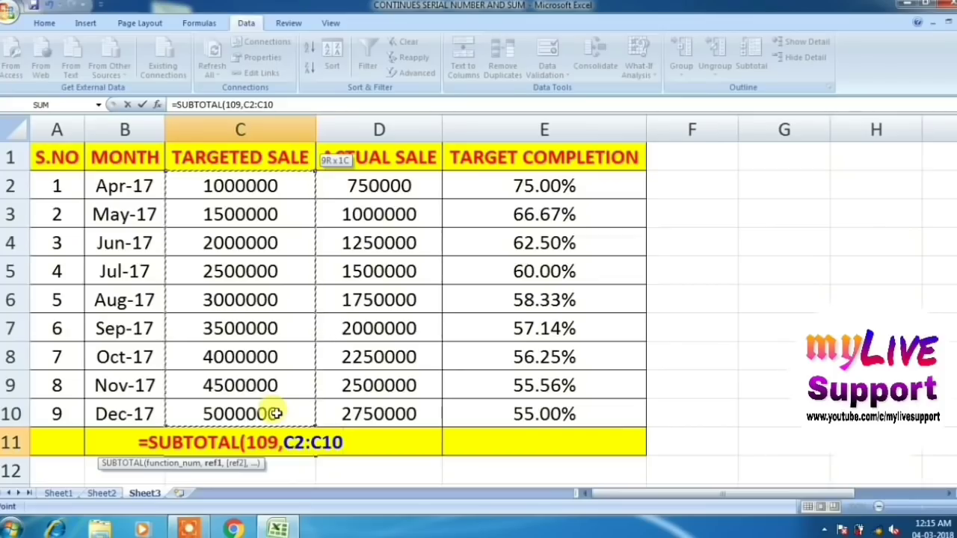
text())
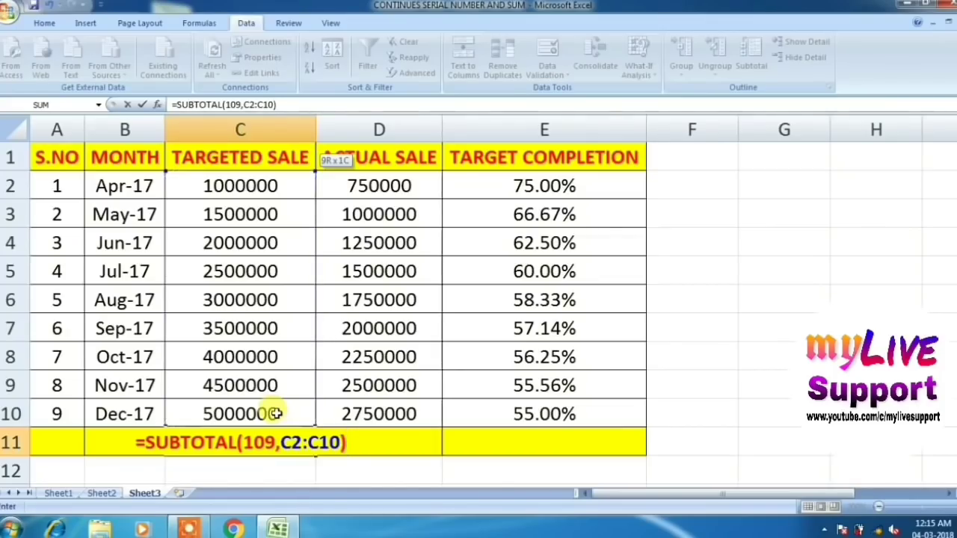
key(Return)
key(Up)
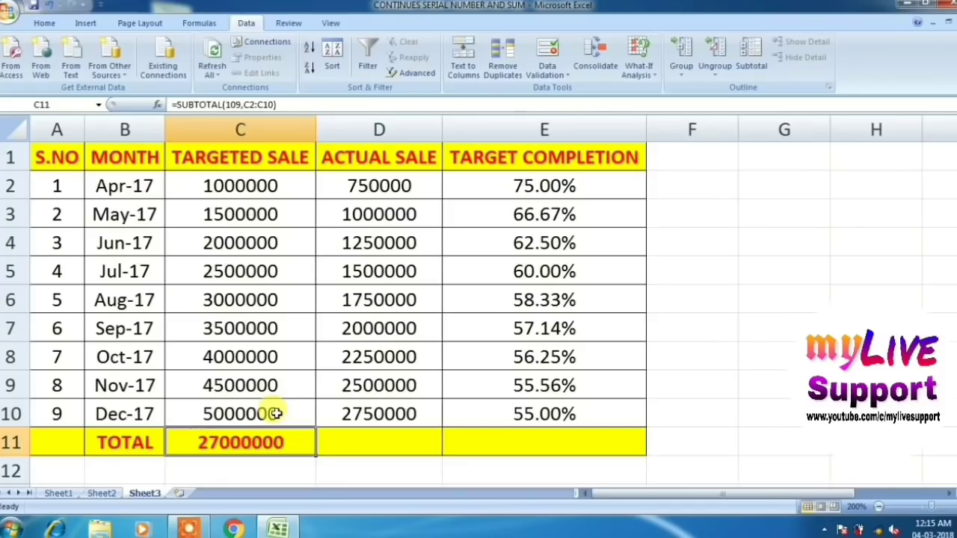
Copy the SUBTOTAL formula into D11, giving an actual sales total of 15750000.
key(ctrl+c)
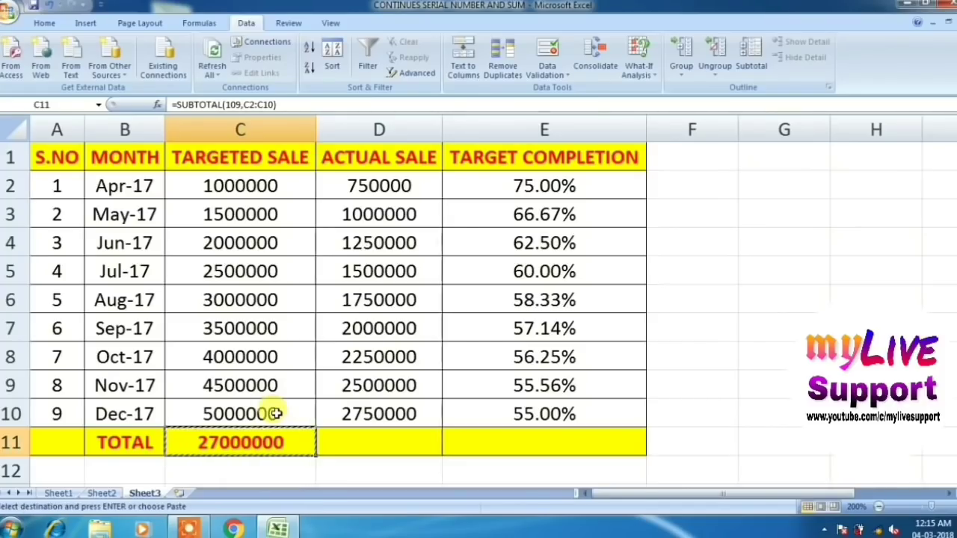
key(Right)
key(ctrl+v)
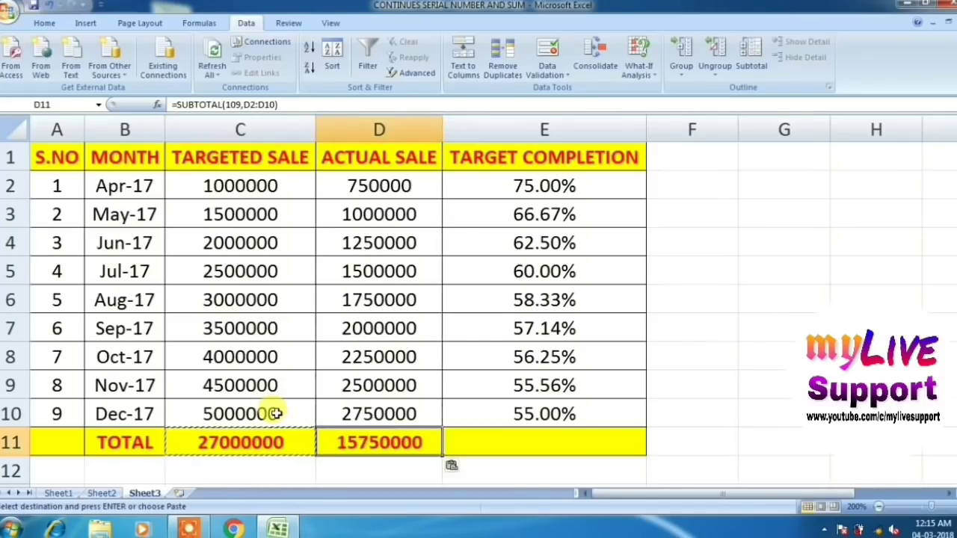
key(Right)
key(Escape)
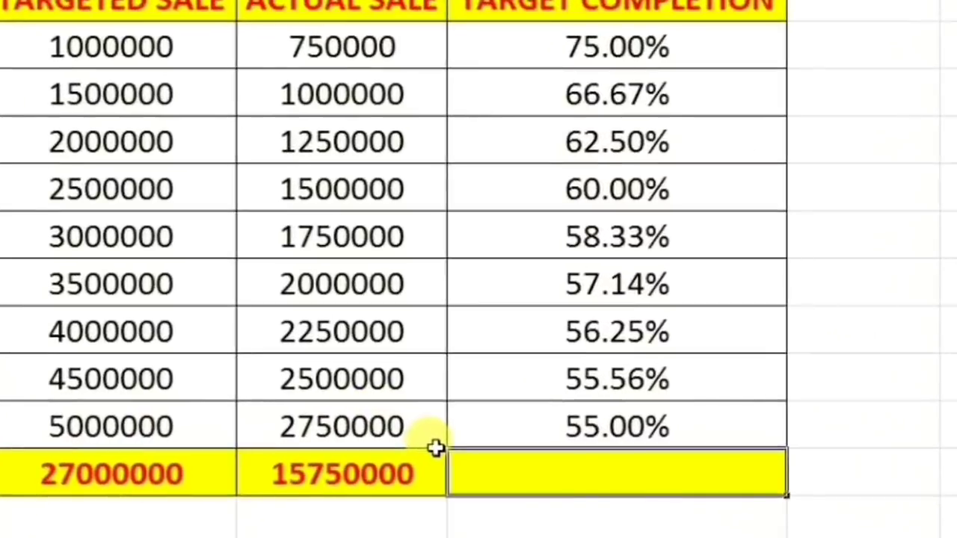
Enter =SUBTOTAL(101,E2:E10) in E11 to average target completion at 60.72%.
text(=)
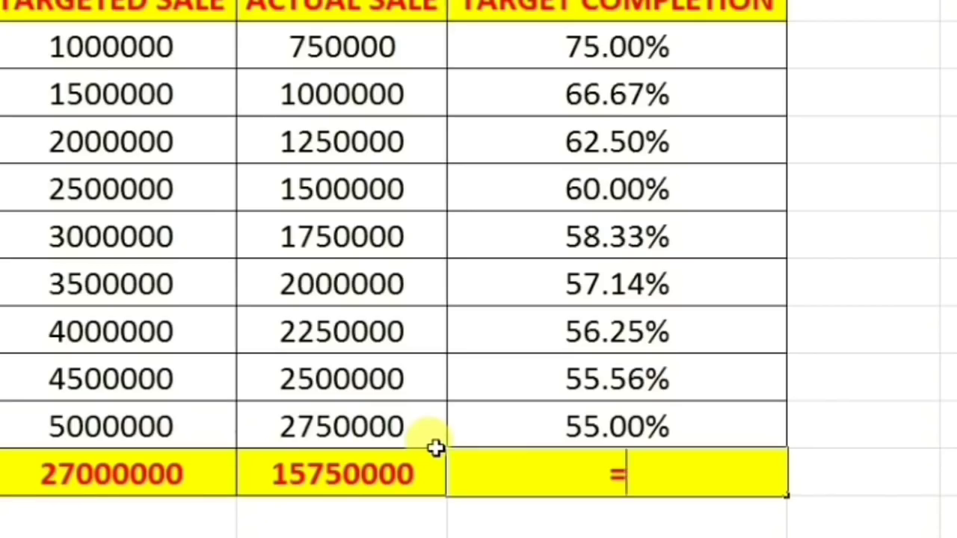
text(subtota)
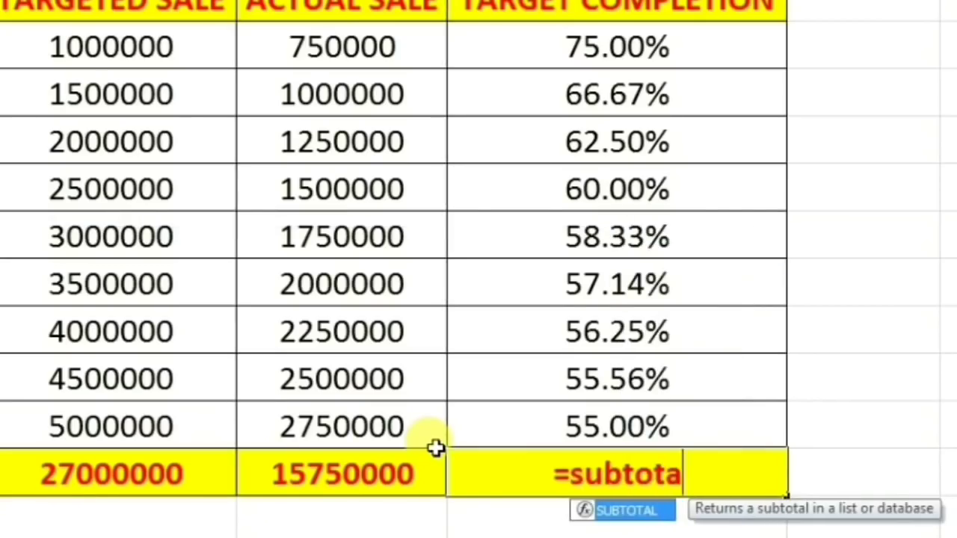
key(Tab)
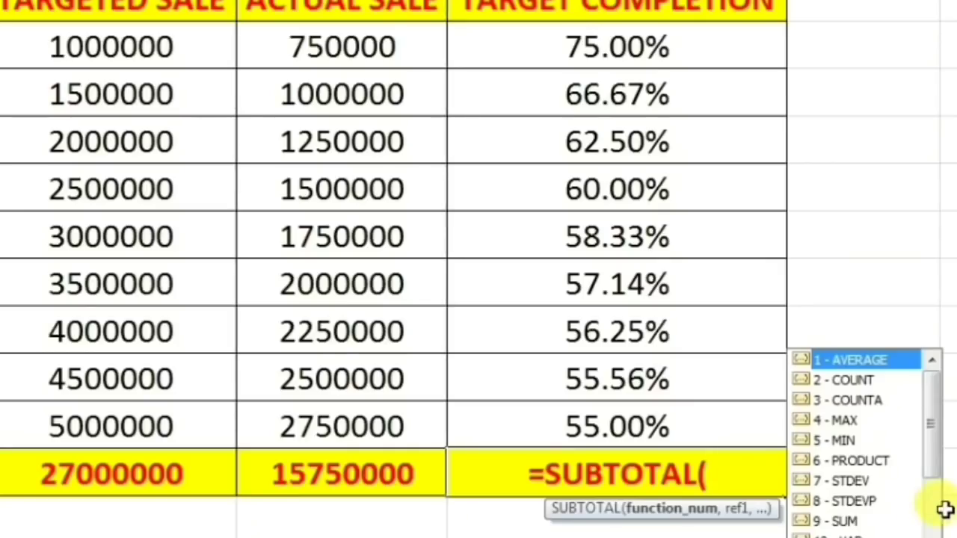
text(101)
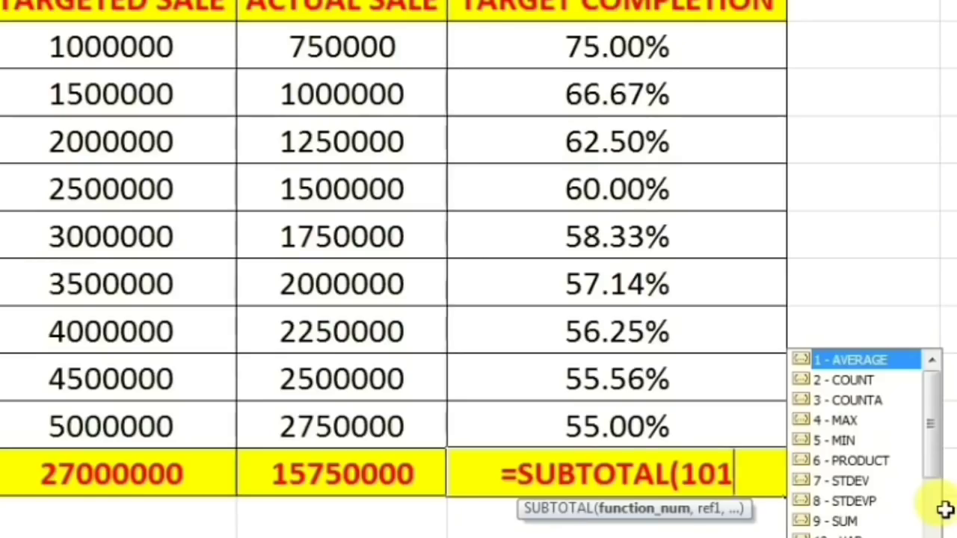
text(,)
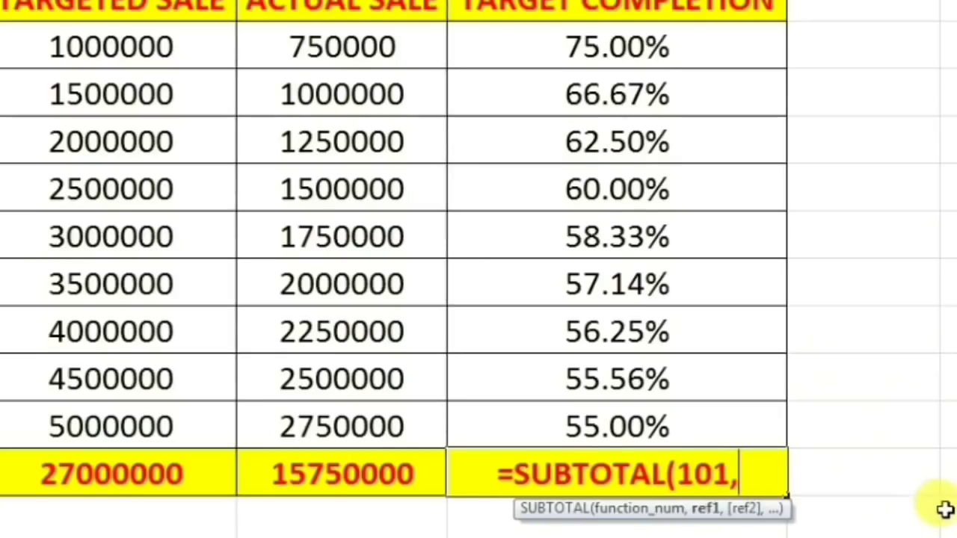
click(701, 424)
key(shift+Up)
key(shift+Up)
key(shift+Up)
key(shift+Up)
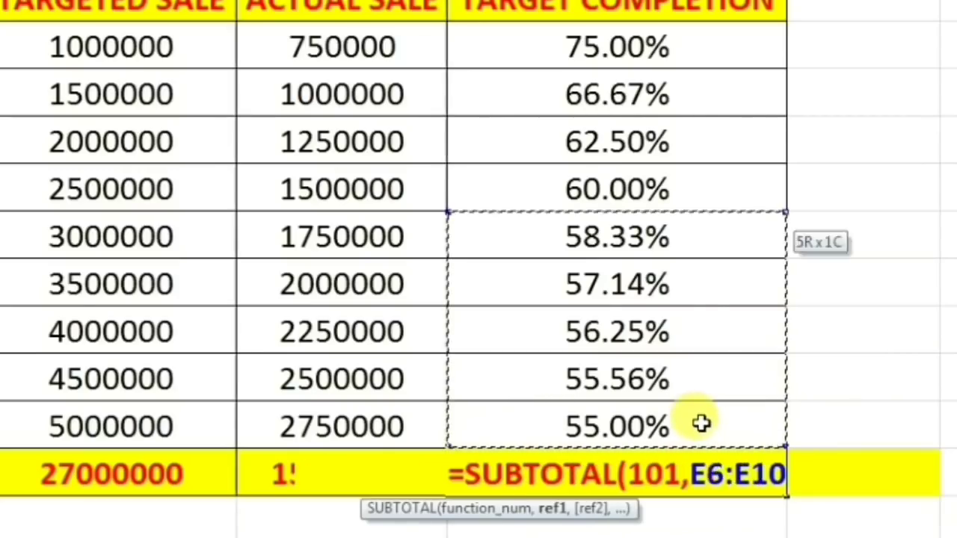
key(shift+Up)
key(shift+Up)
key(shift+Up)
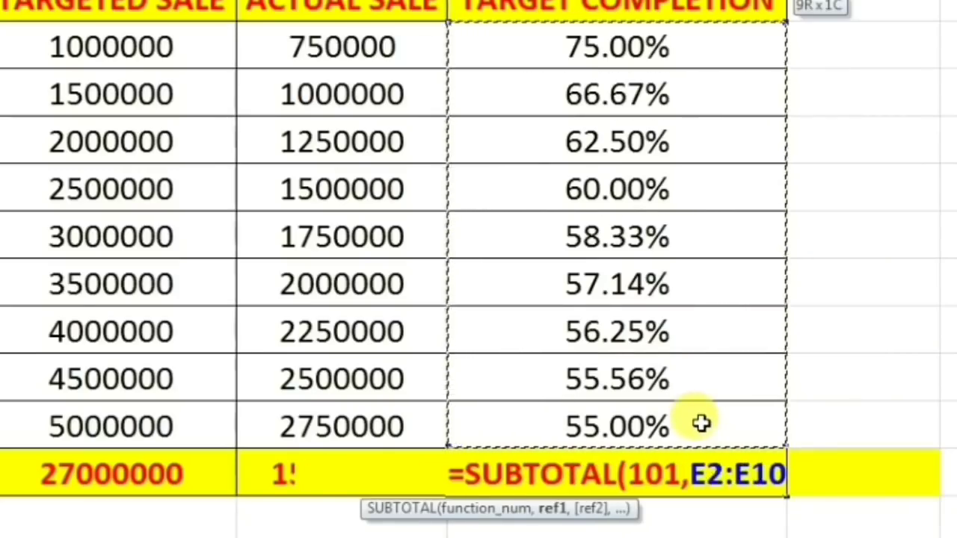
text())
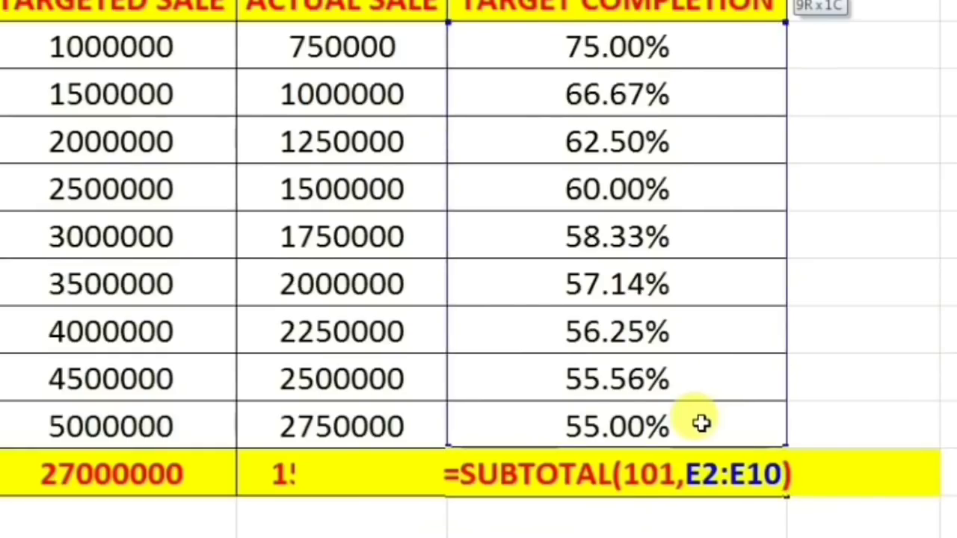
key(Return)
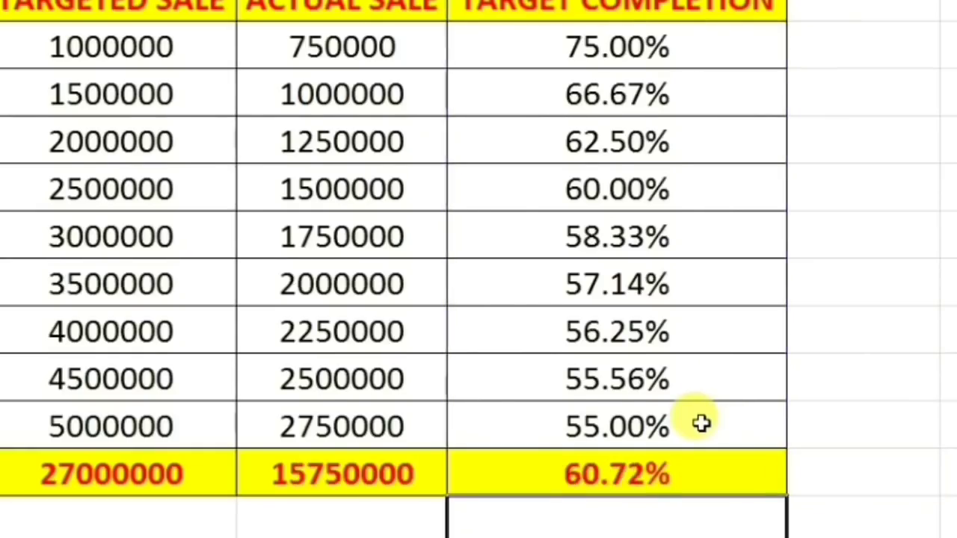
key(Up)
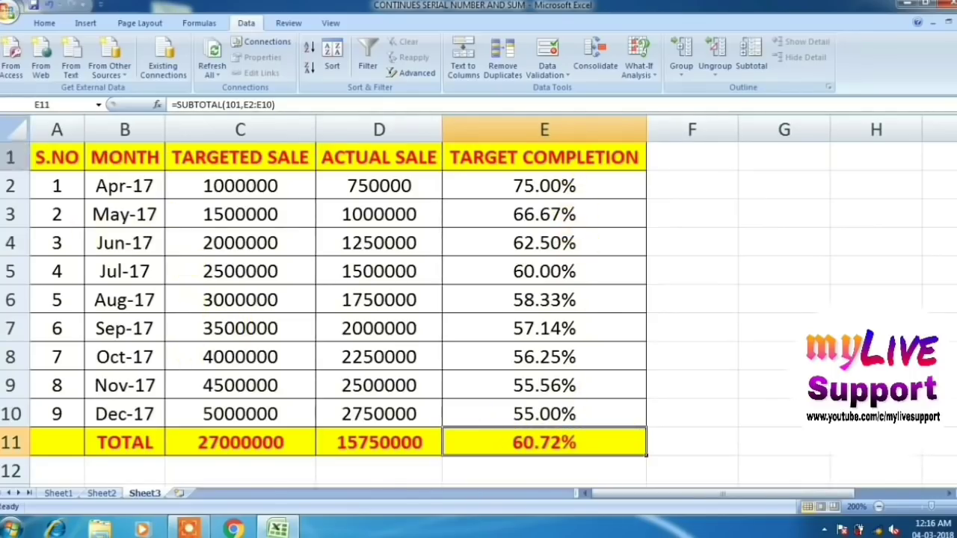
Enable header-row filtering and filter MONTH to June, August and October.
click(10, 157)
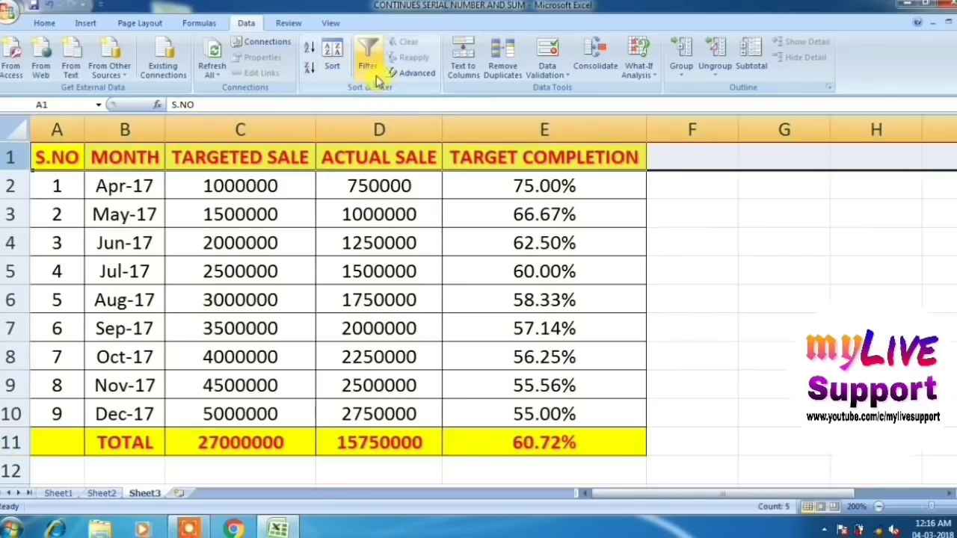
click(369, 53)
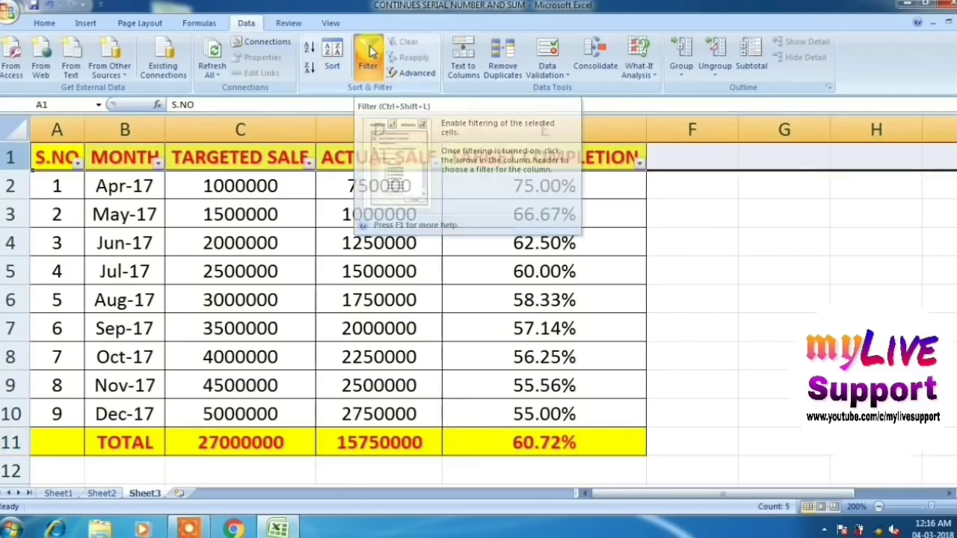
click(159, 163)
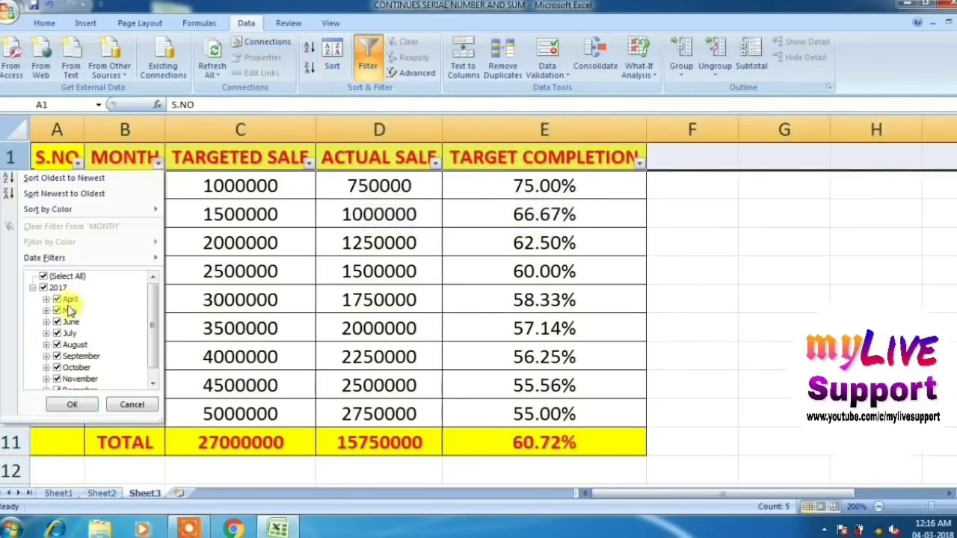
click(66, 278)
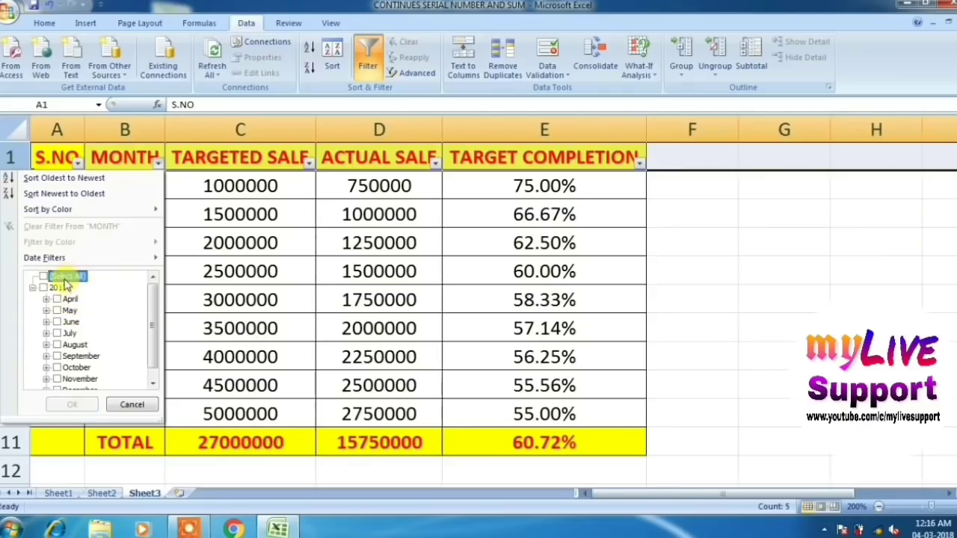
click(67, 322)
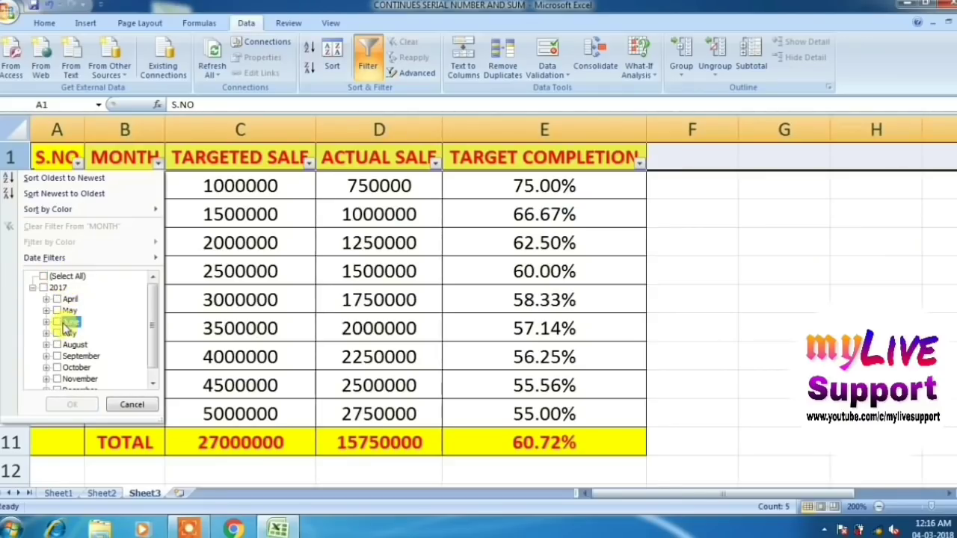
click(72, 344)
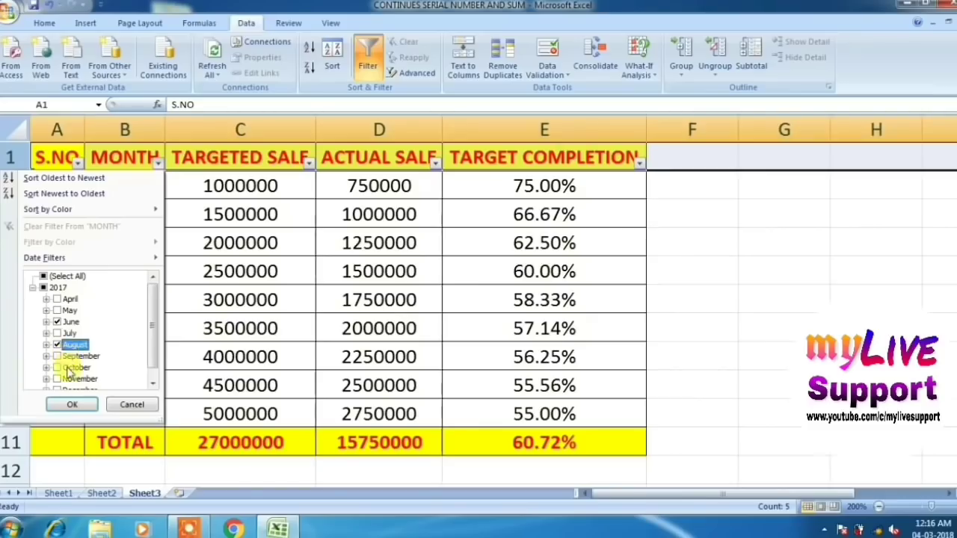
click(68, 368)
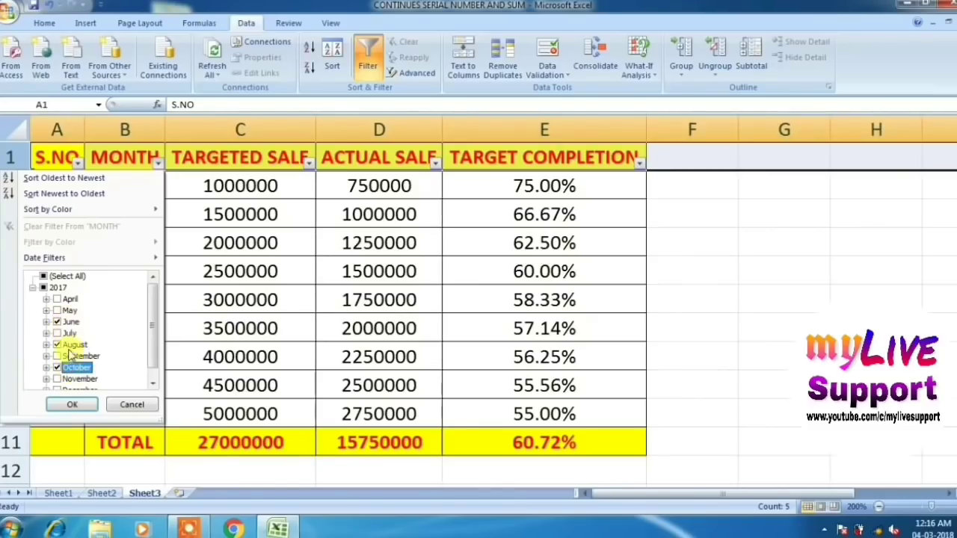
click(74, 405)
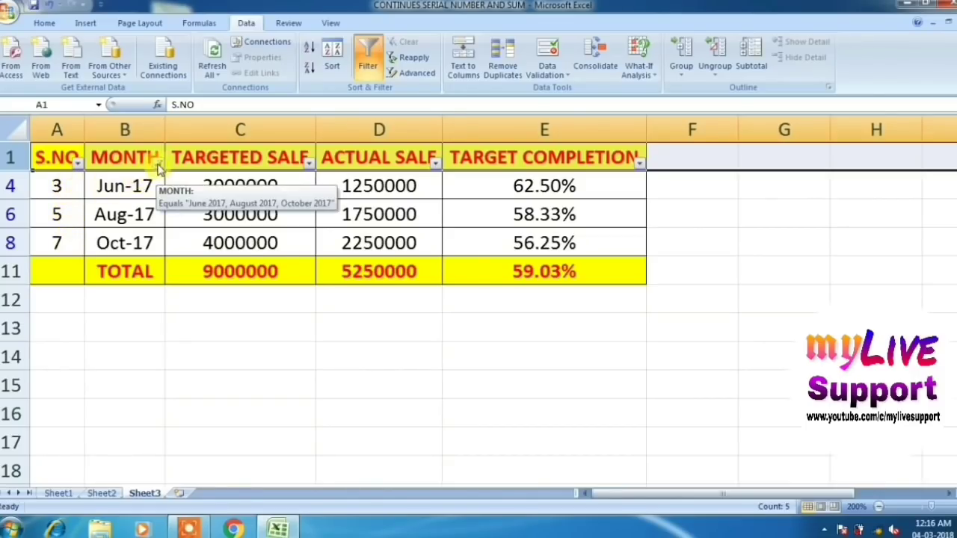
Clear the month filter so all nine months show again.
click(158, 163)
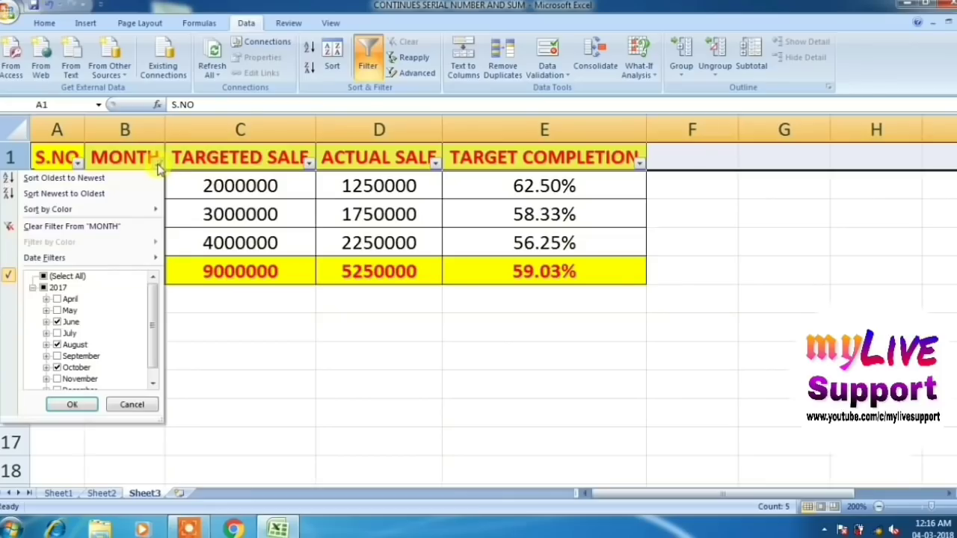
click(68, 278)
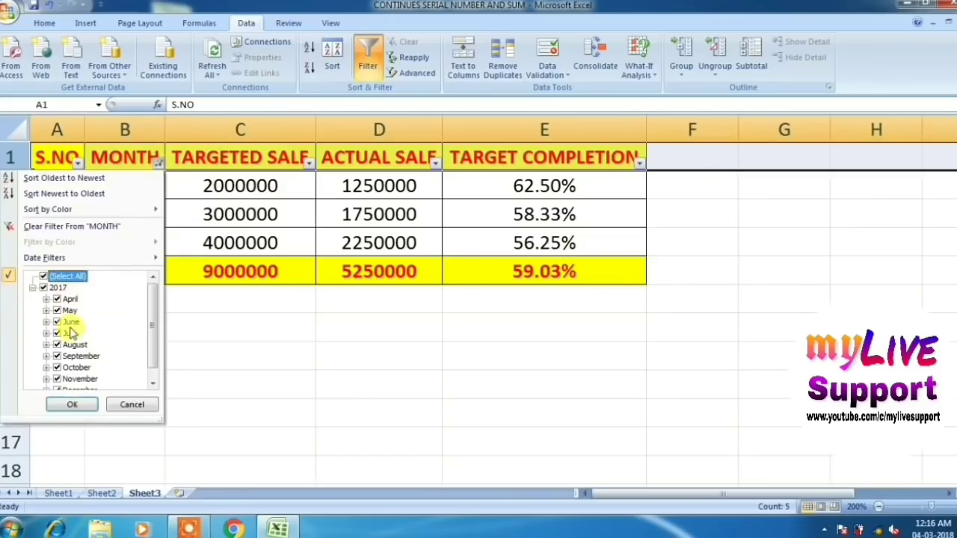
click(72, 405)
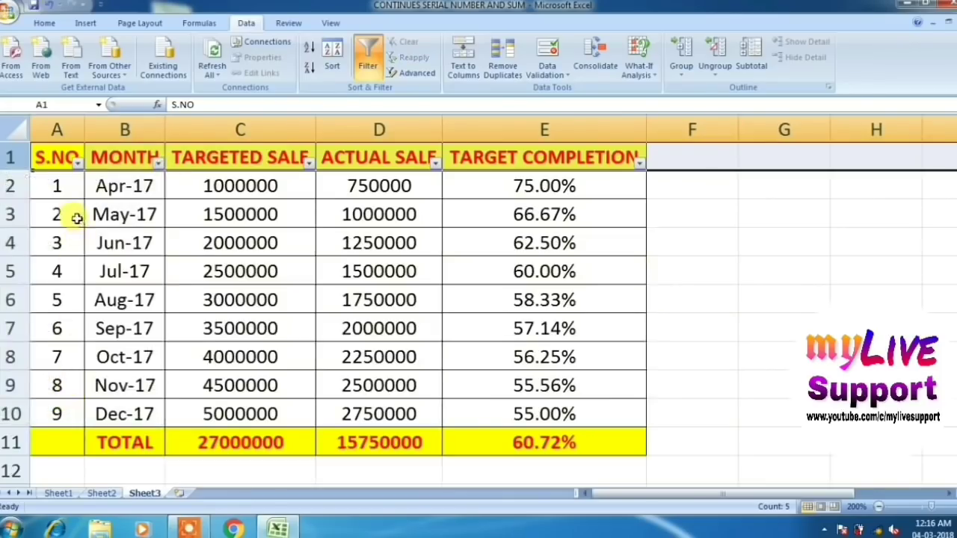
Begin a =SUBTOTAL(103,B2 formula in the first S.NO cell A2.
click(59, 187)
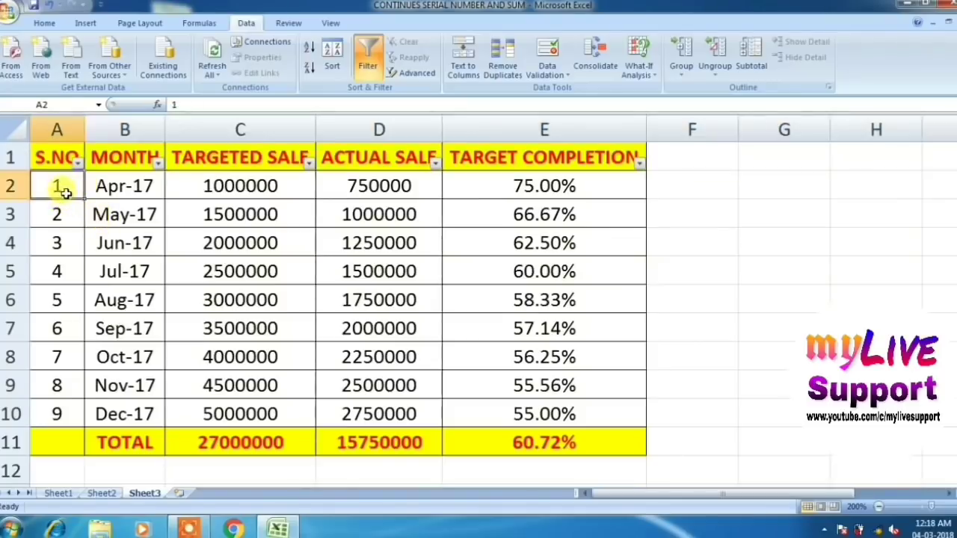
click(79, 414)
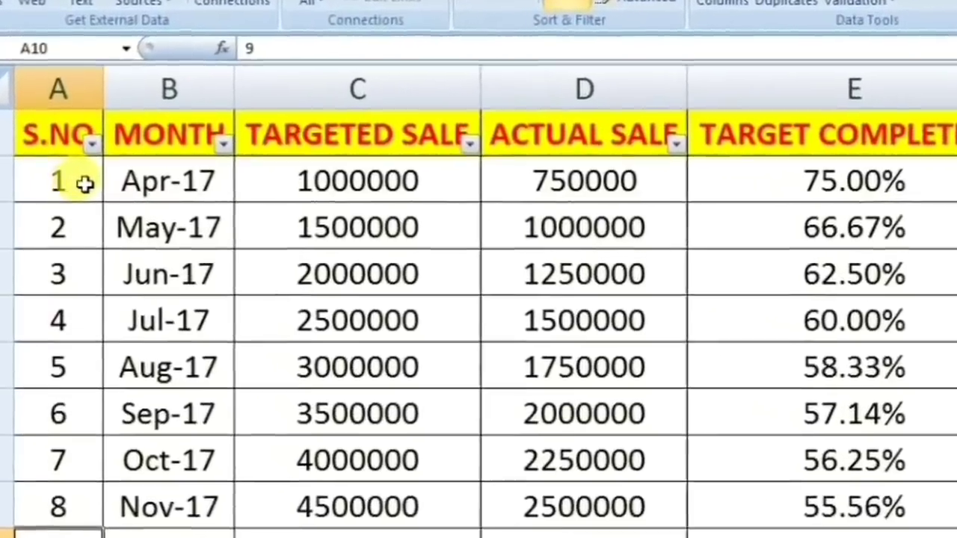
click(57, 185)
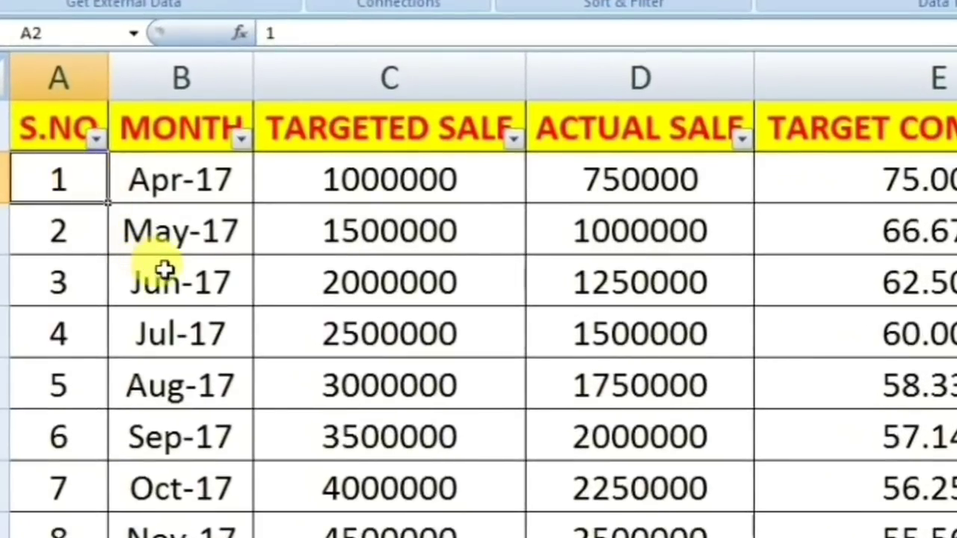
text(=)
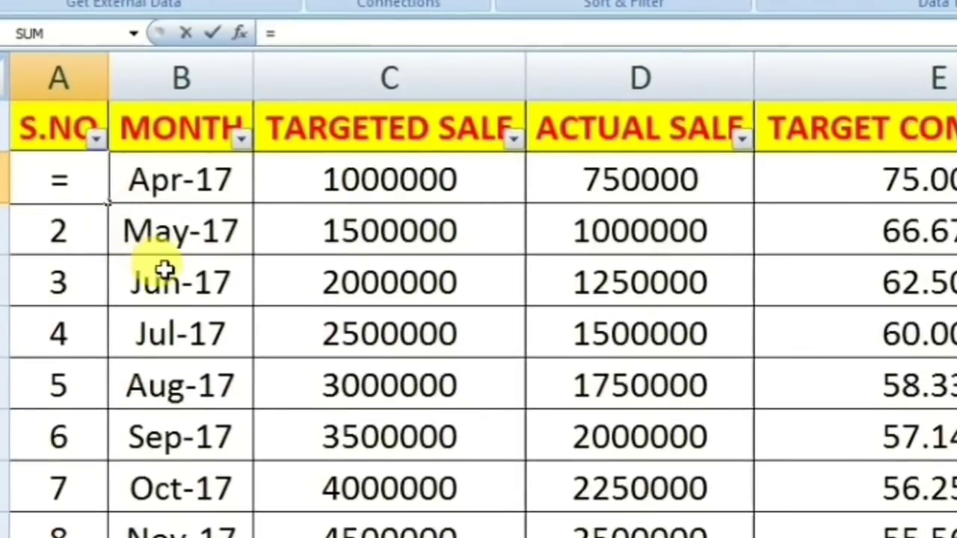
text(subto)
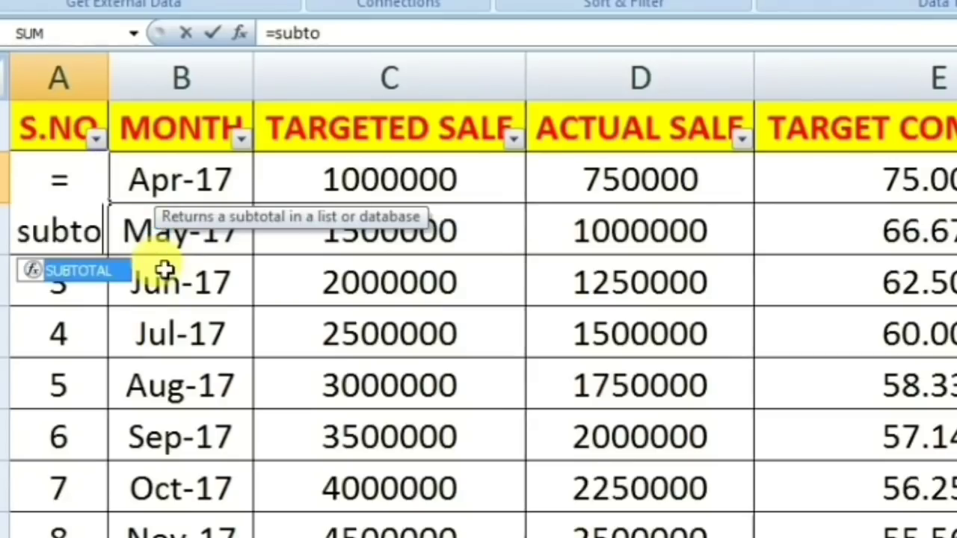
key(Tab)
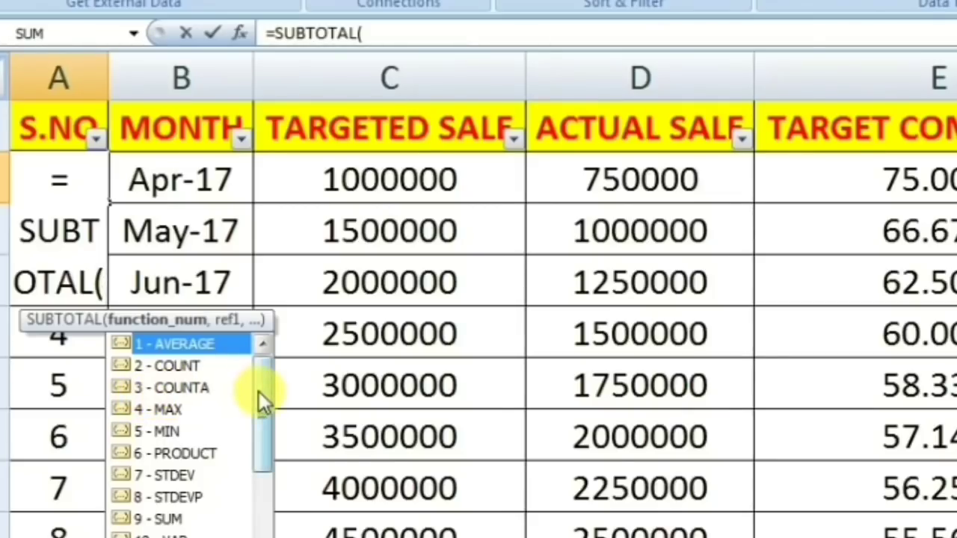
drag(258, 391, 260, 476)
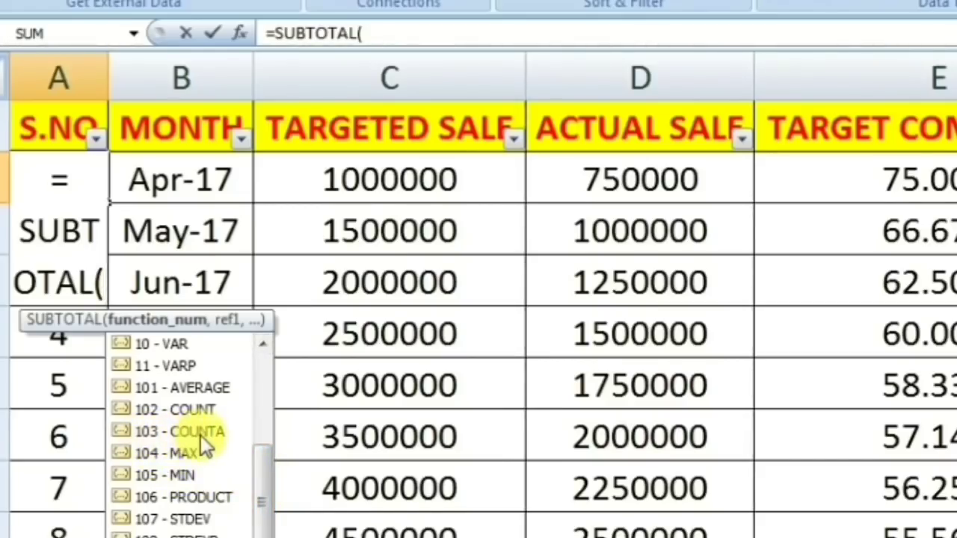
text(103)
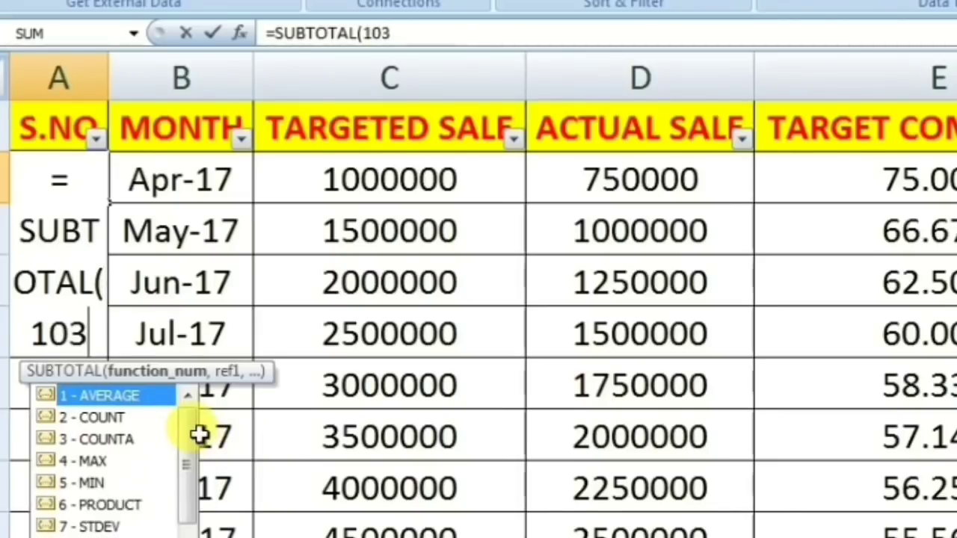
text(,)
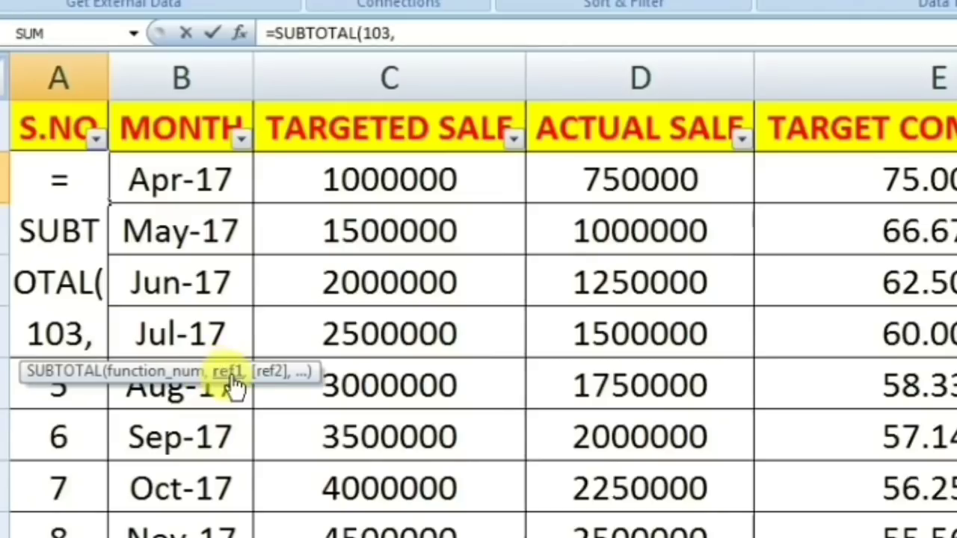
click(164, 180)
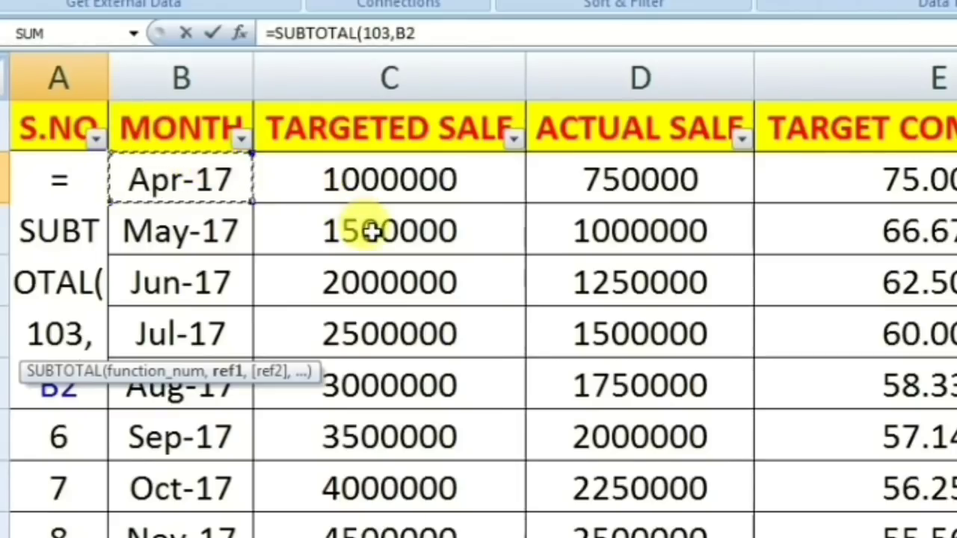
Complete A2's formula as =SUBTOTAL(103,$B$2:B2), locking the first B2 reference absolute.
text(:B2)
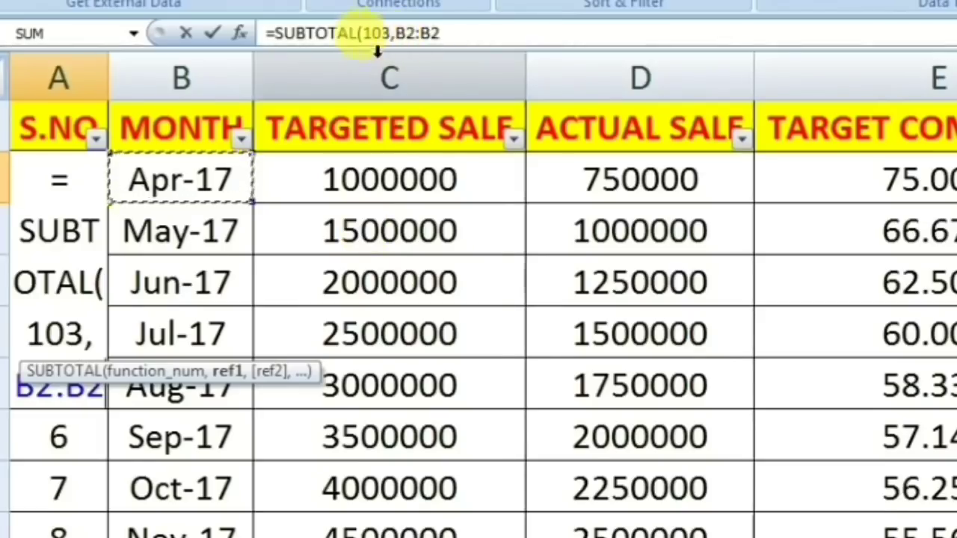
drag(419, 33, 441, 33)
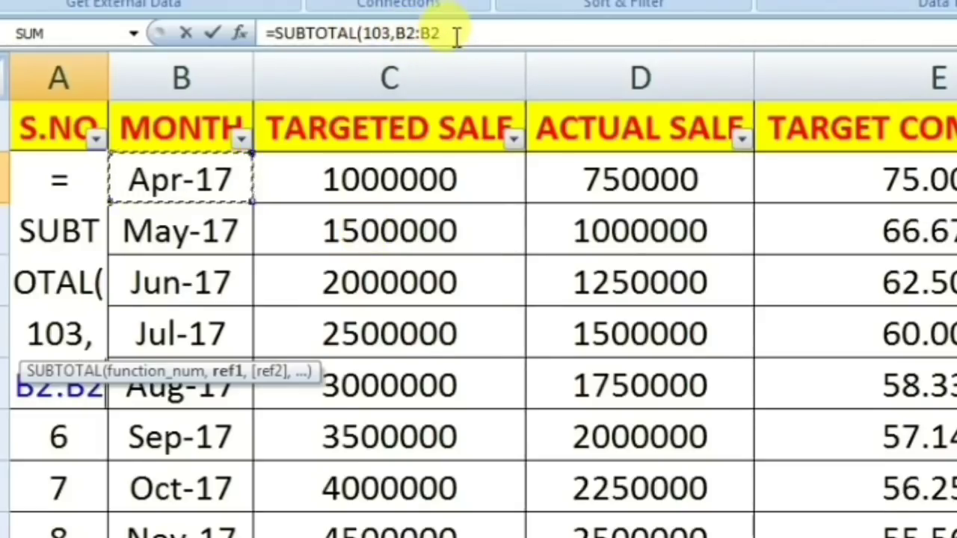
drag(407, 32, 448, 35)
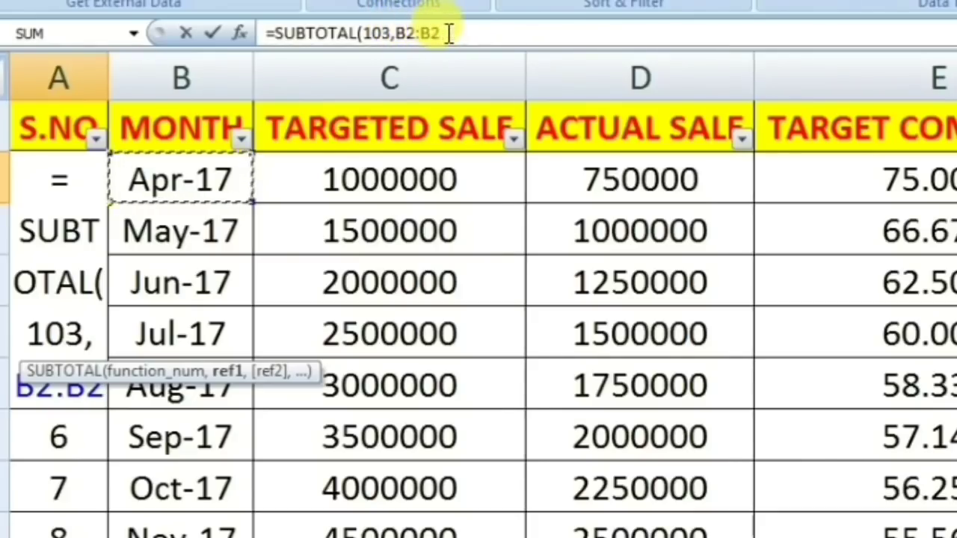
click(448, 33)
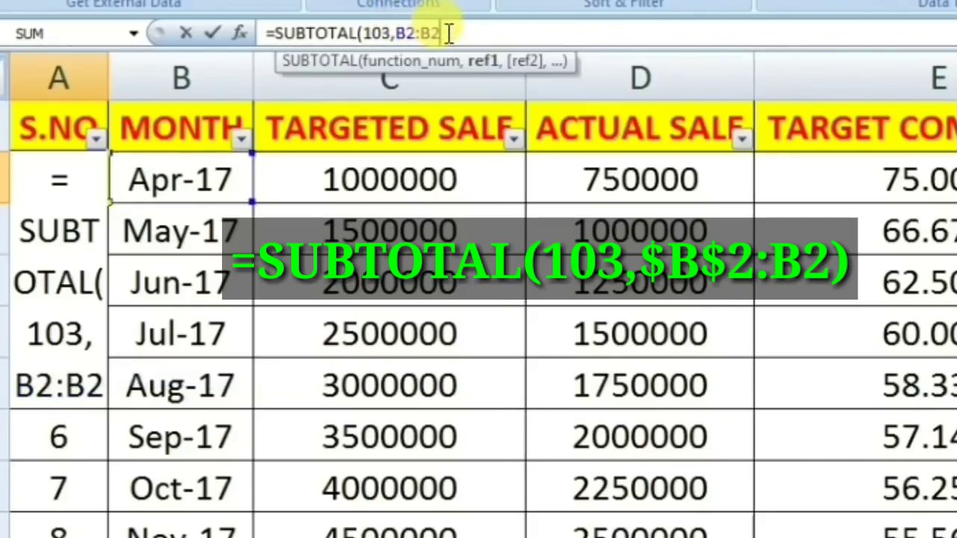
text())
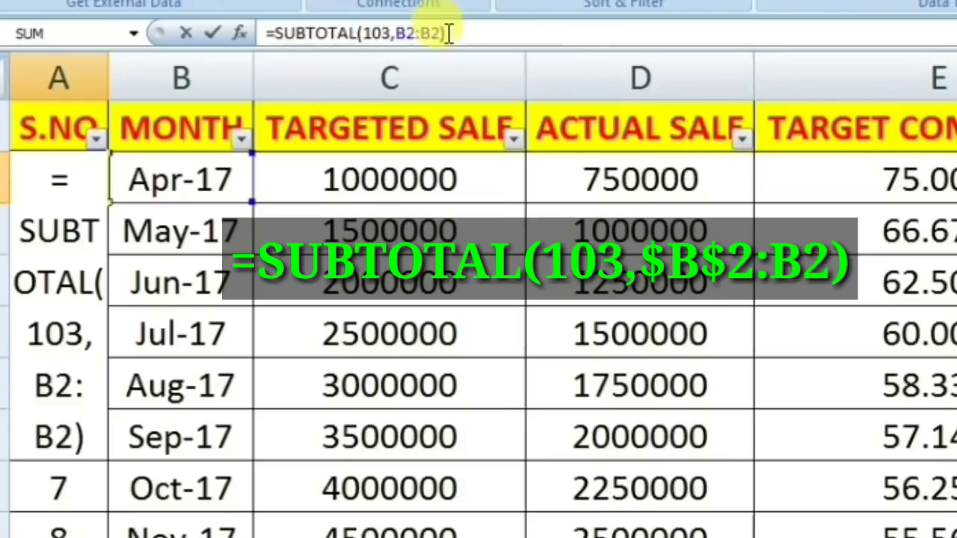
click(405, 33)
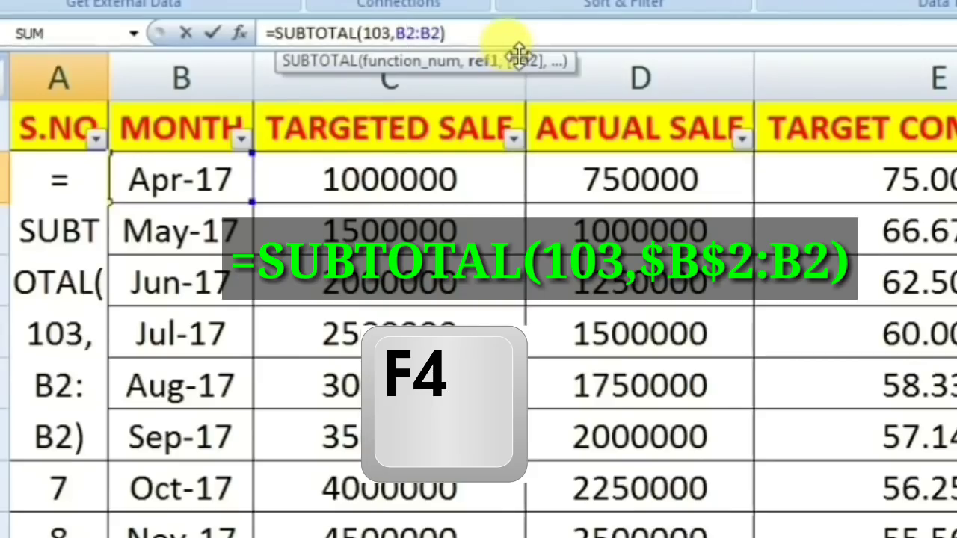
key(F4)
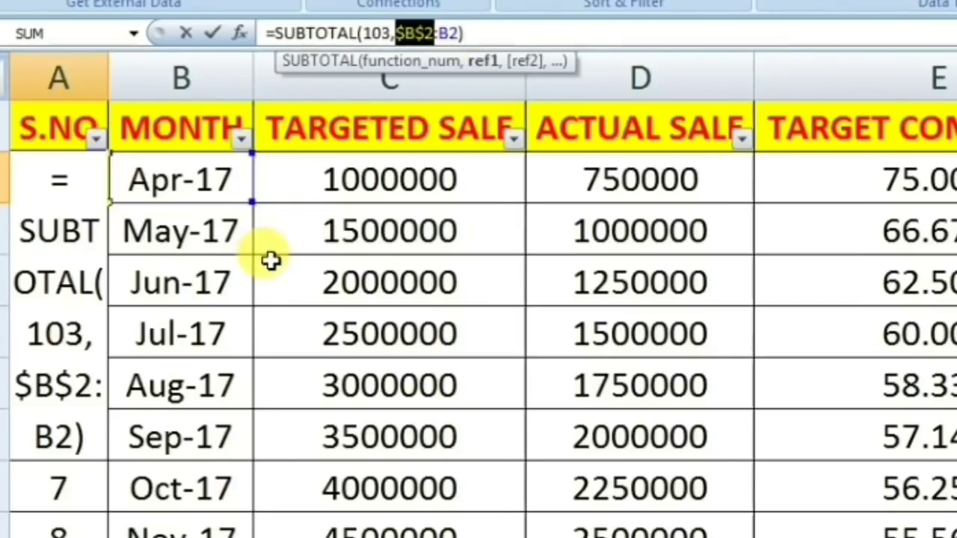
key(Return)
Copy the A2 serial formula and start selecting A3:A10 as the destination.
key(Up)
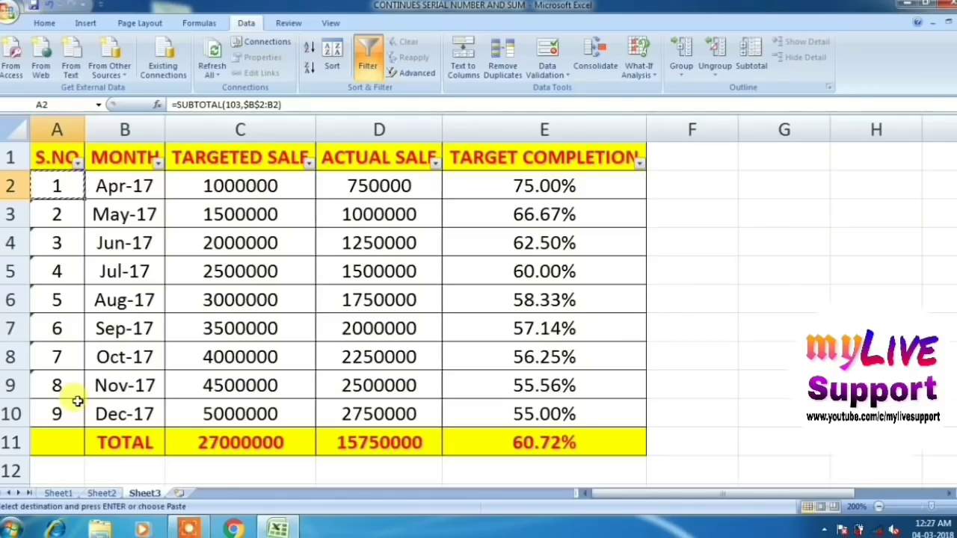
key(ctrl+c)
key(Down)
Fill the serial formula into A3:A10 and filter MONTH to June, August and November only.
key(shift+ctrl+Down)
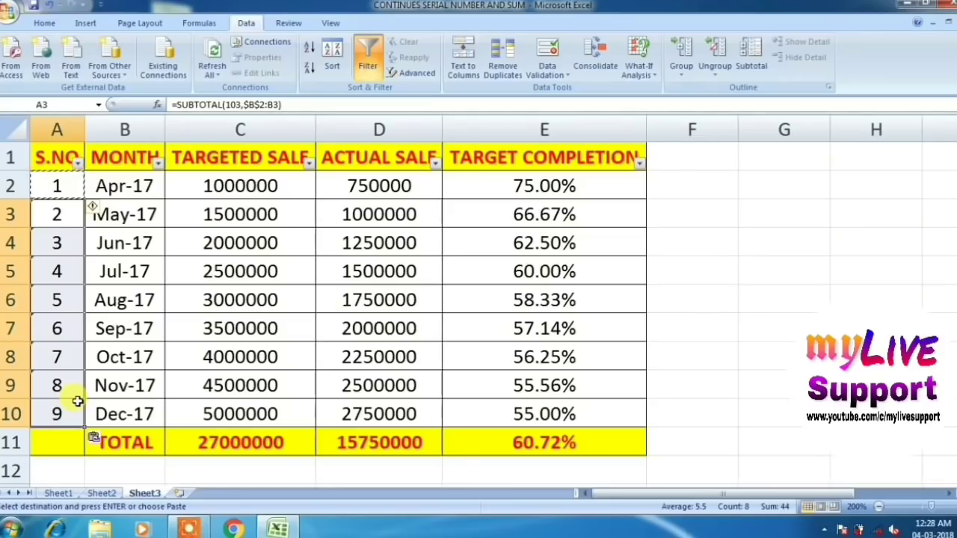
click(125, 186)
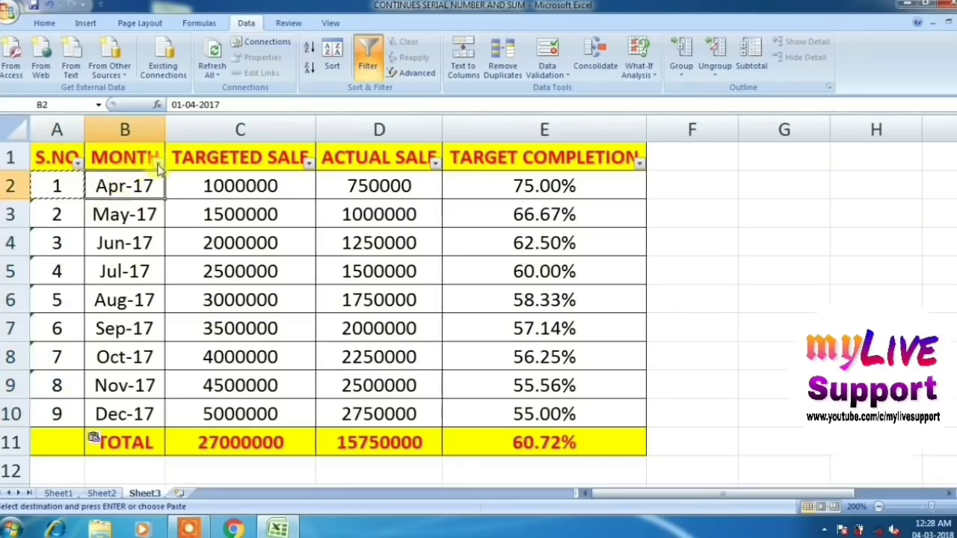
click(158, 163)
click(64, 277)
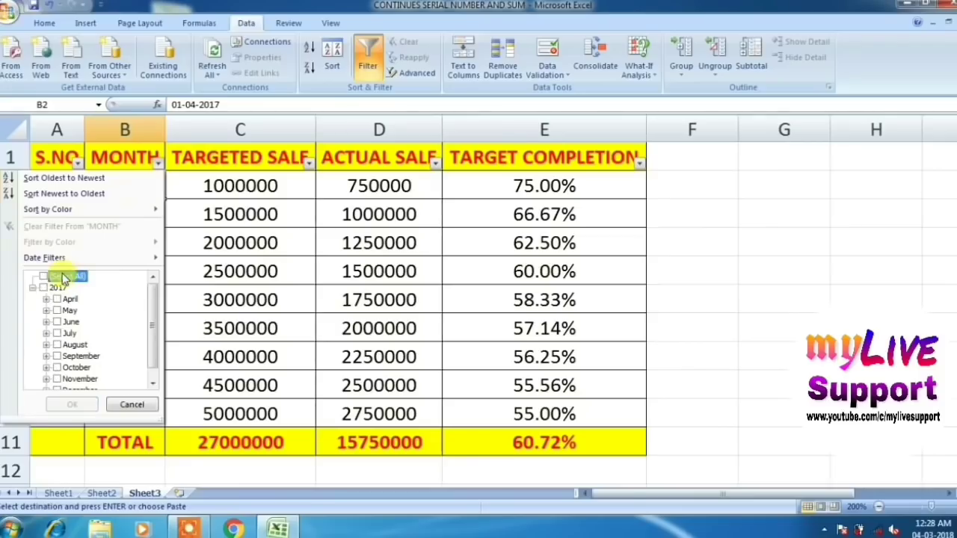
click(68, 323)
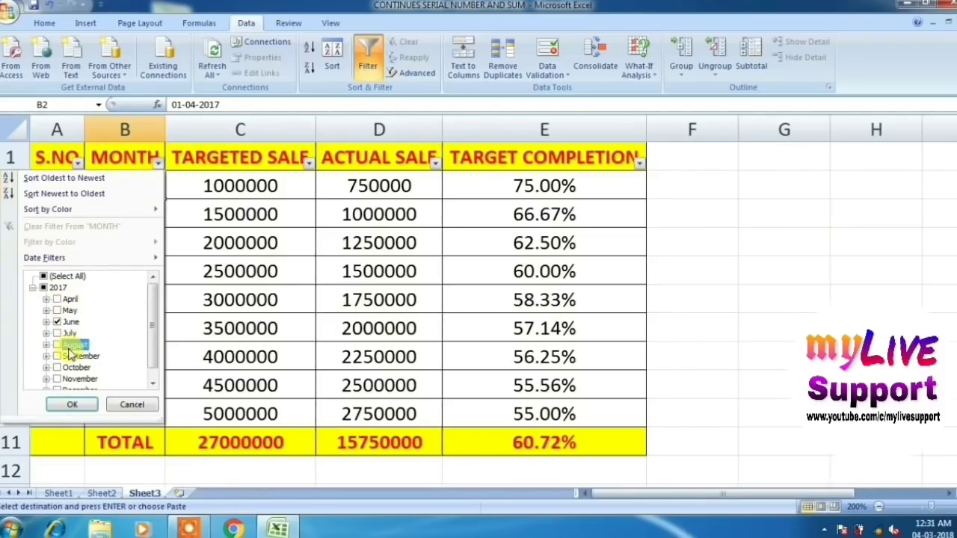
click(69, 346)
click(75, 381)
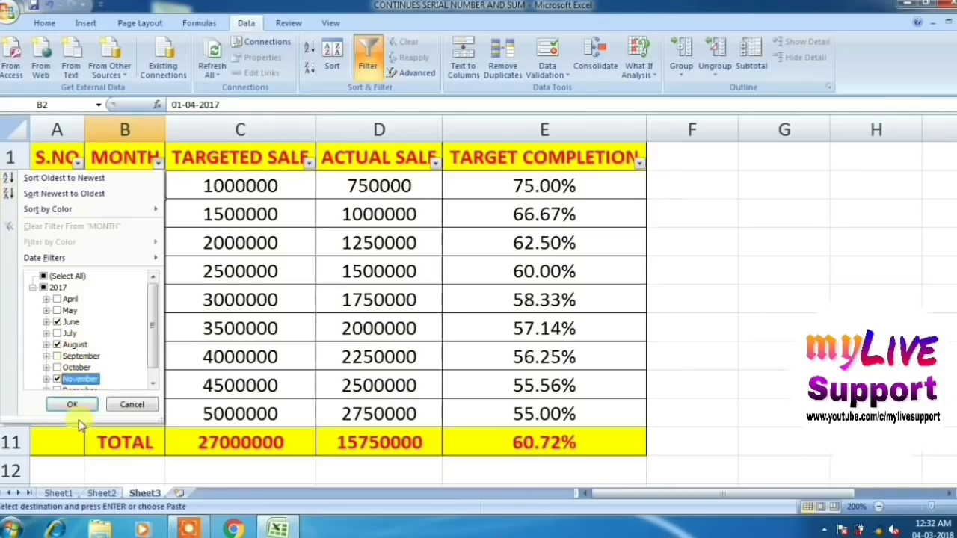
click(75, 406)
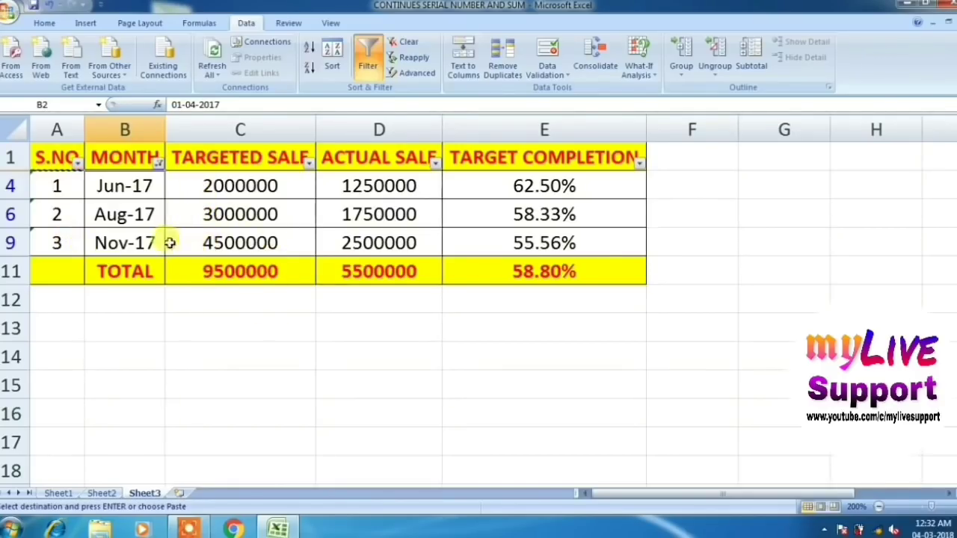
Inspect the SUBTOTAL(109) formula in C11 without changing it.
click(176, 279)
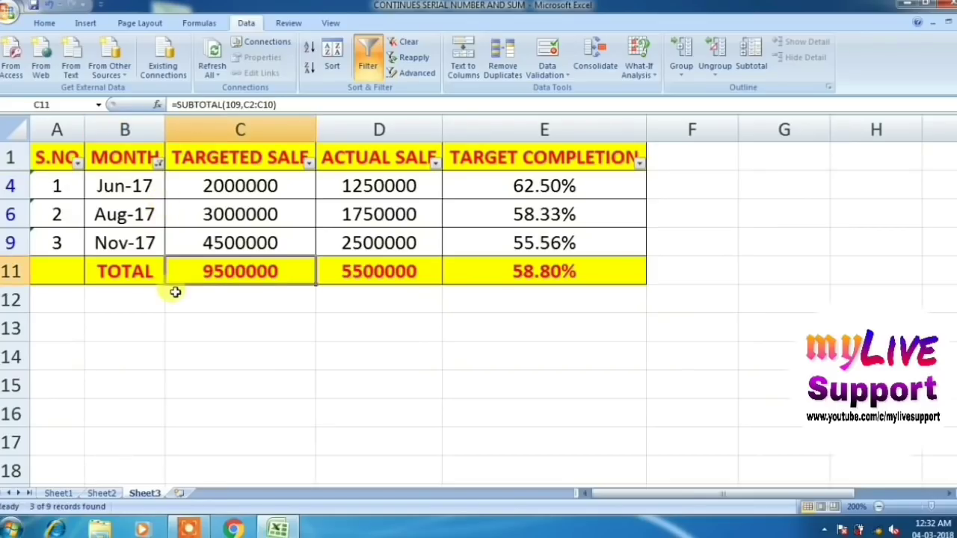
key(F2)
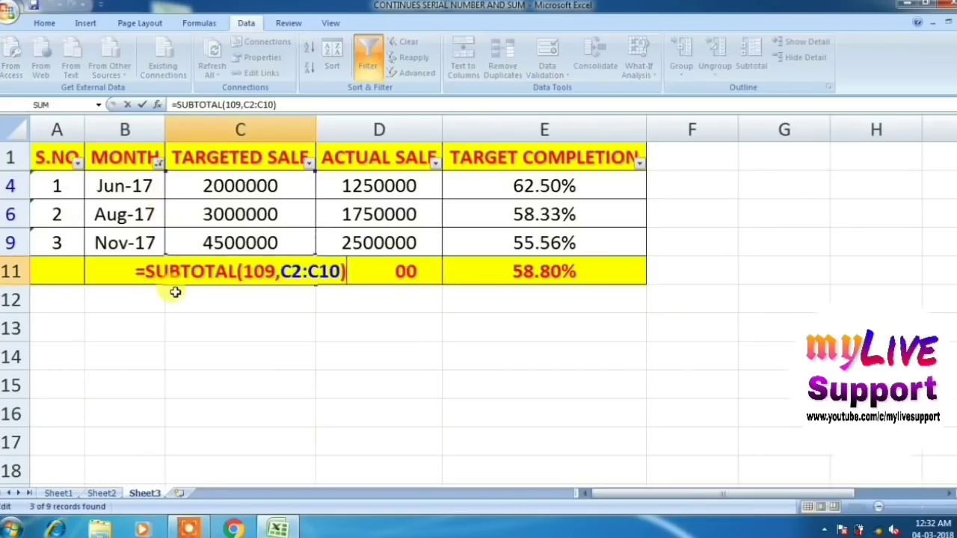
click(255, 285)
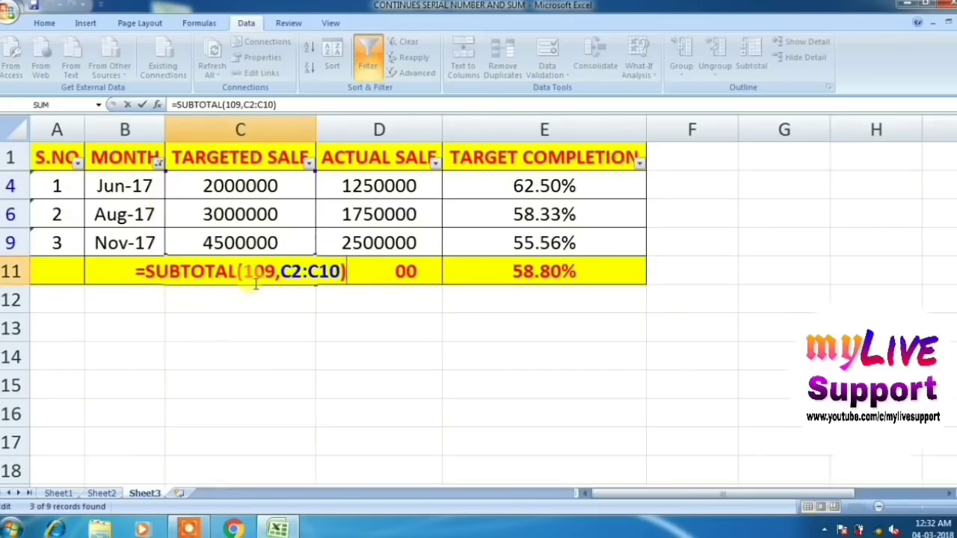
click(269, 306)
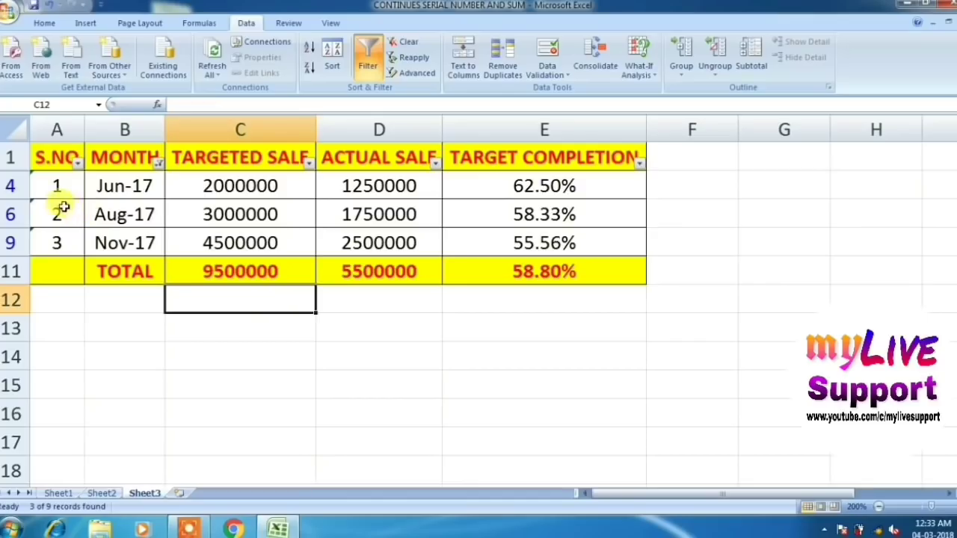
Clear the MONTH filter by re-ticking Select All so all nine months return.
click(11, 214)
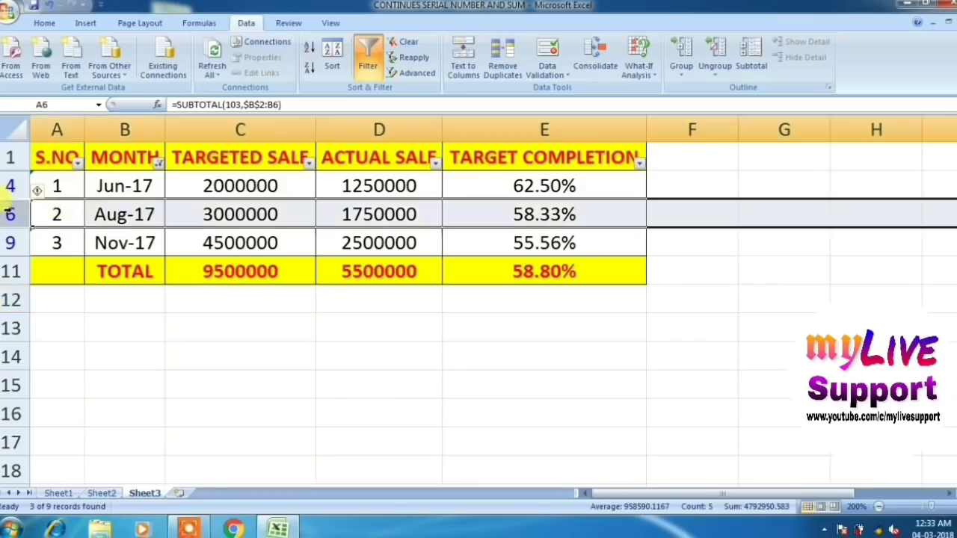
click(157, 164)
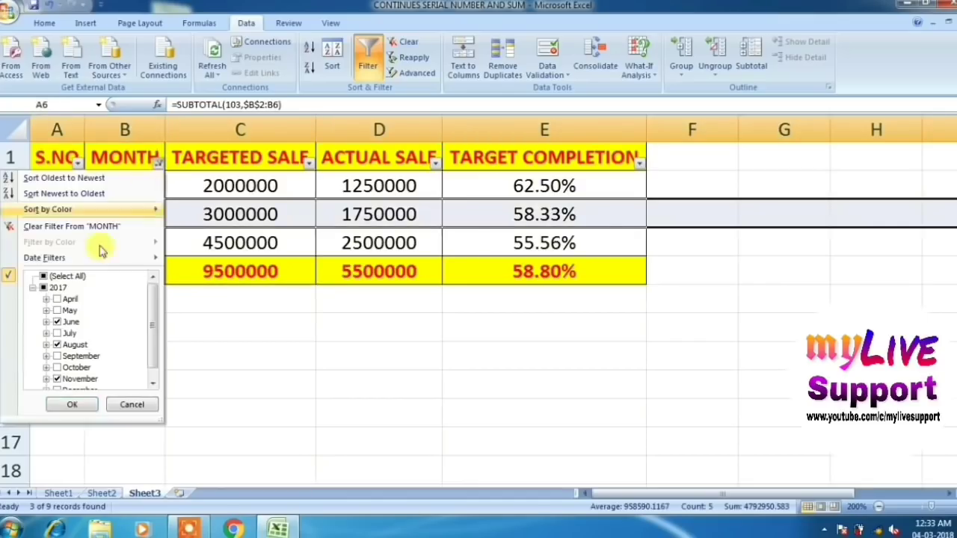
click(69, 276)
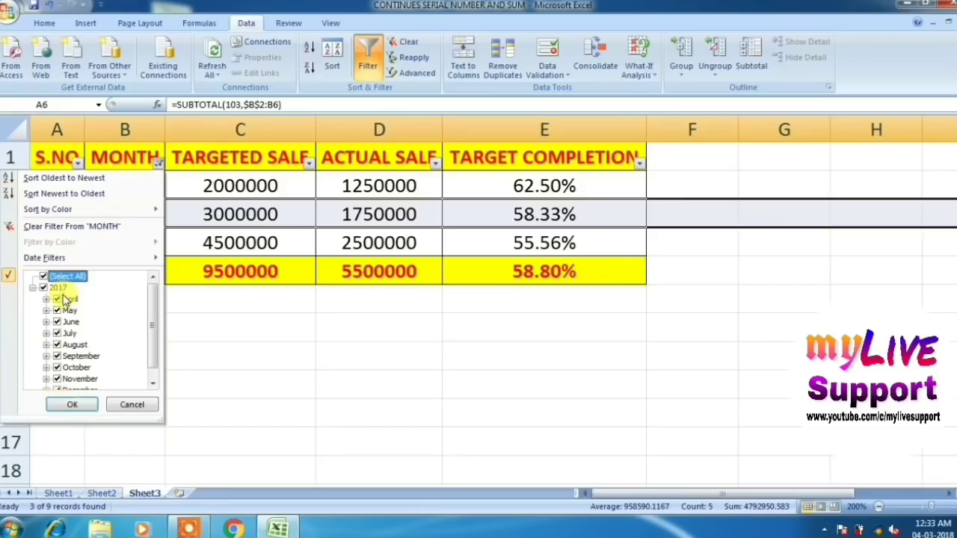
click(74, 402)
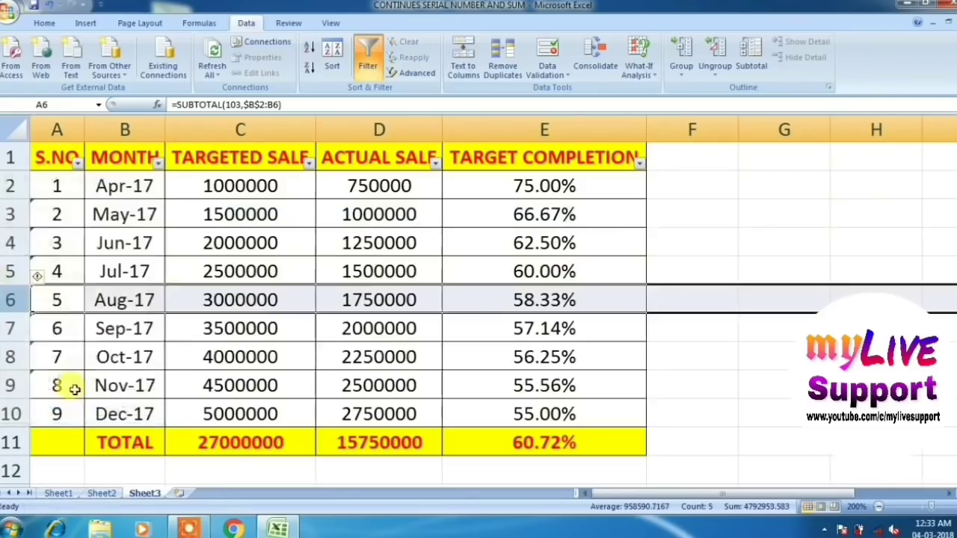
Hide rows 2–4 (Apr, May, Jun) so Jul–Dec renumber 1 to 6.
click(109, 216)
drag(11, 186, 10, 247)
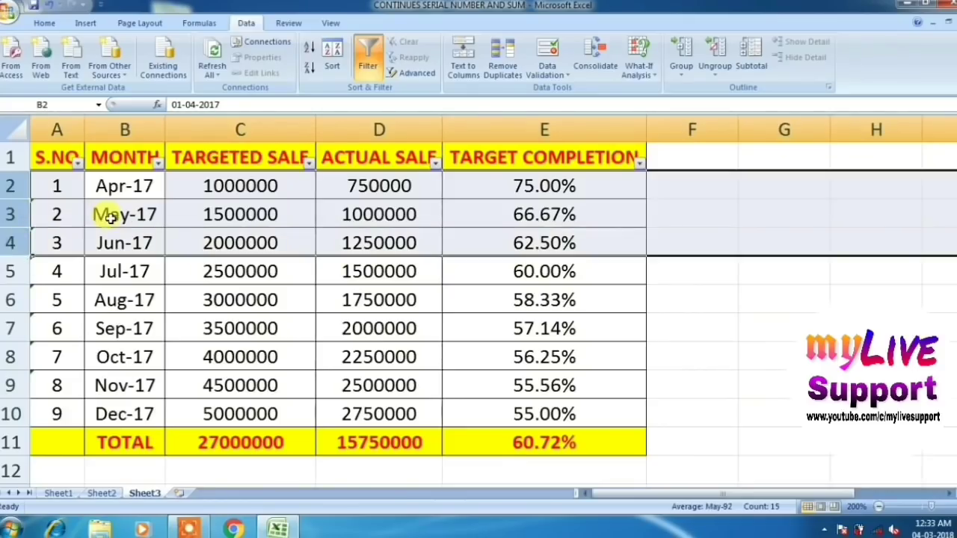
right_click(29, 202)
key(h)
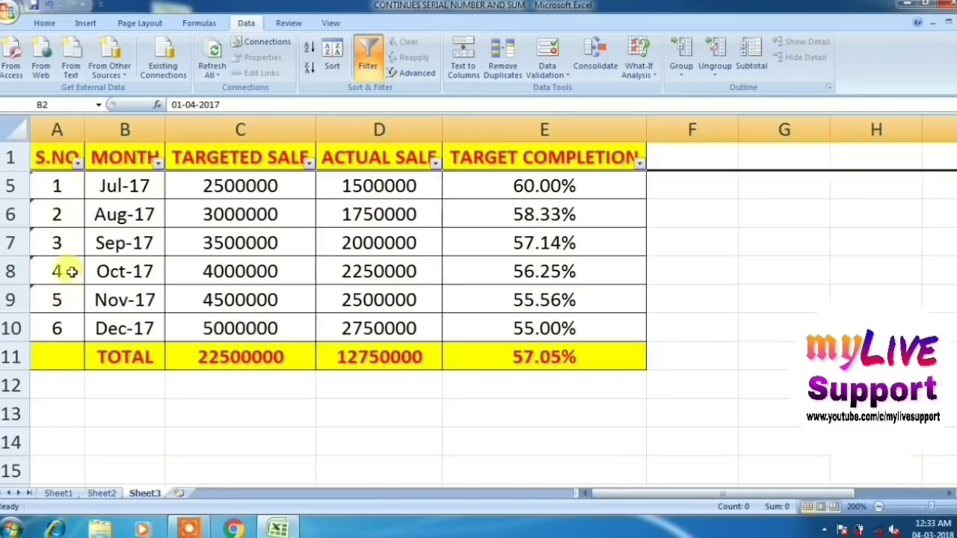
click(234, 194)
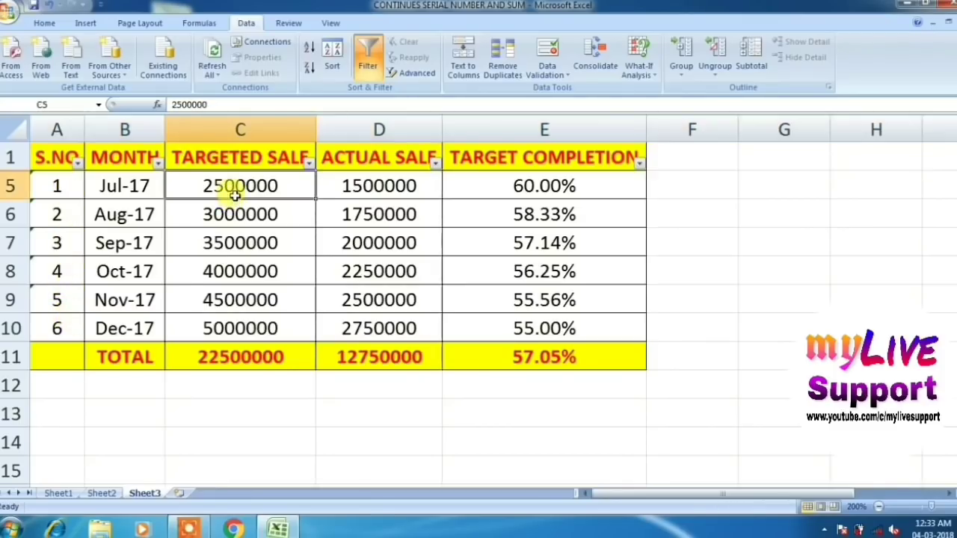
key(shift+Down)
key(shift+Down)
key(shift+Down)
key(shift+Down)
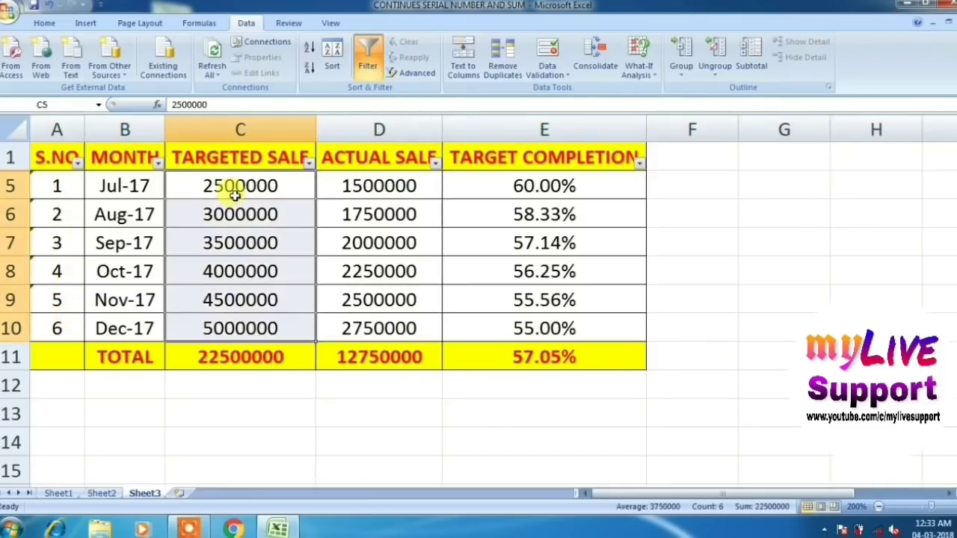
click(278, 358)
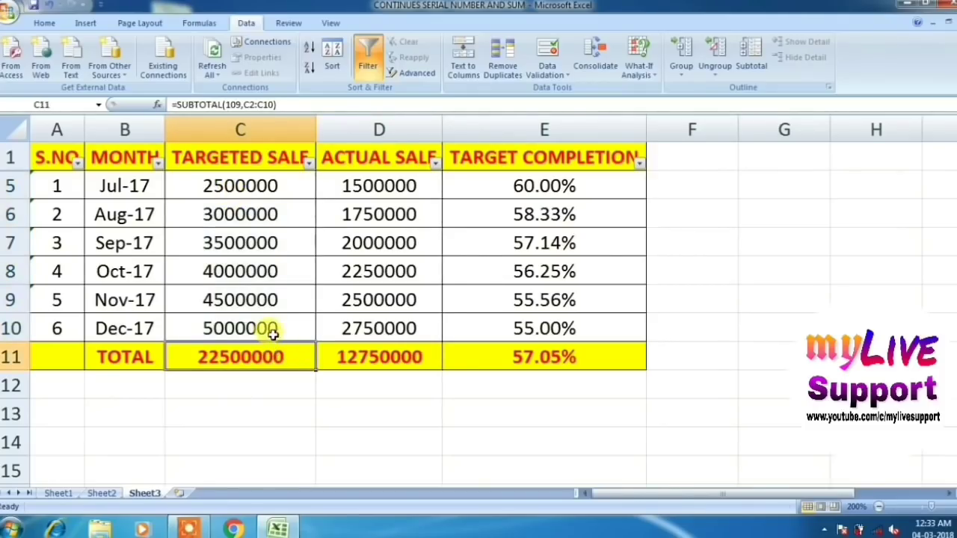
key(F2)
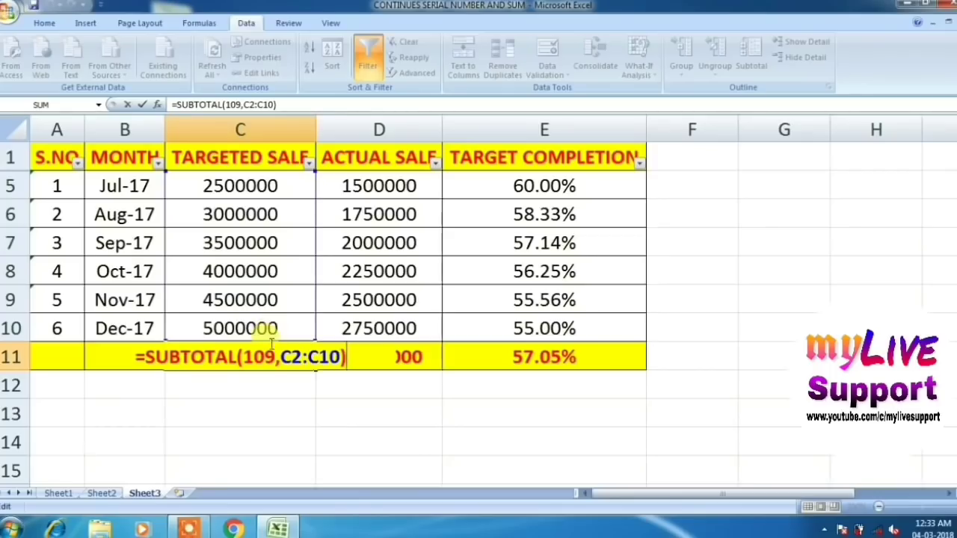
double_click(266, 359)
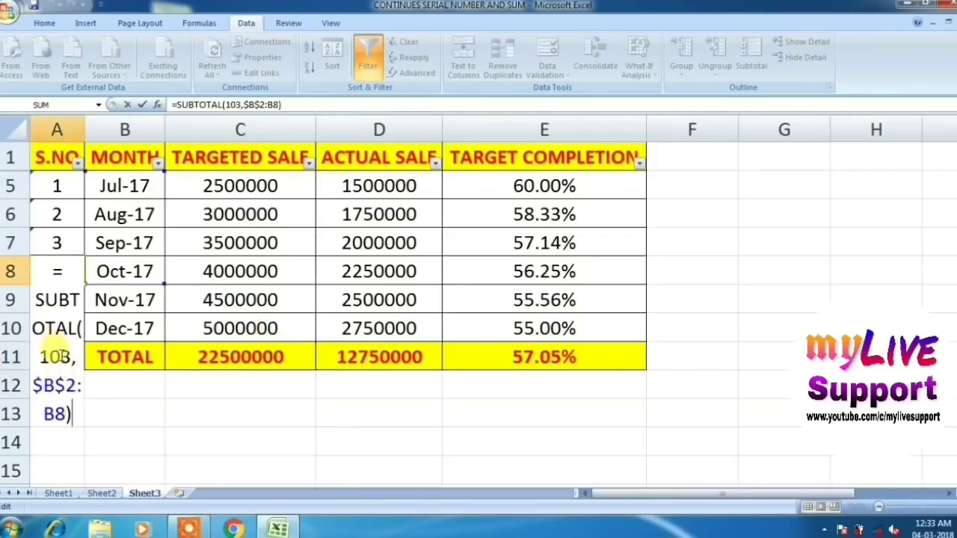
key(ctrl+Return)
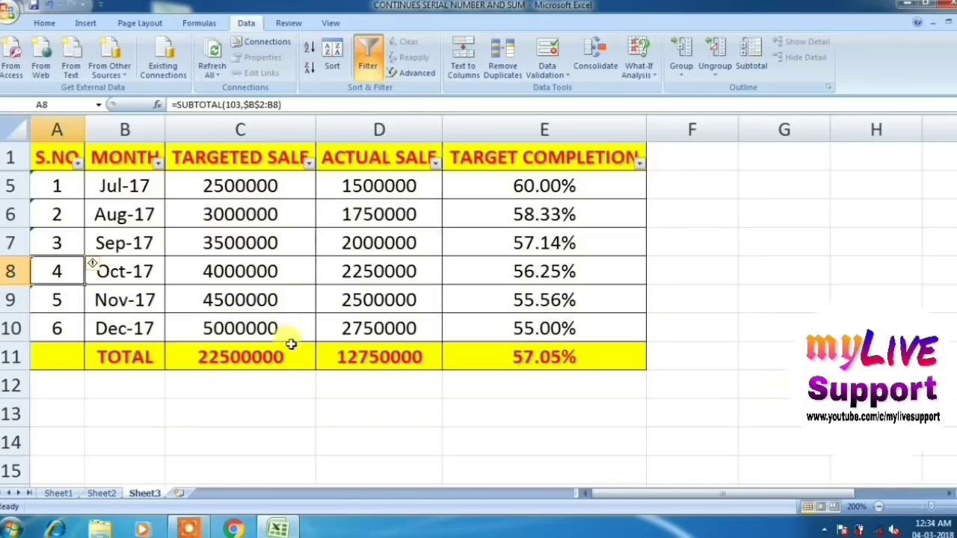
click(296, 189)
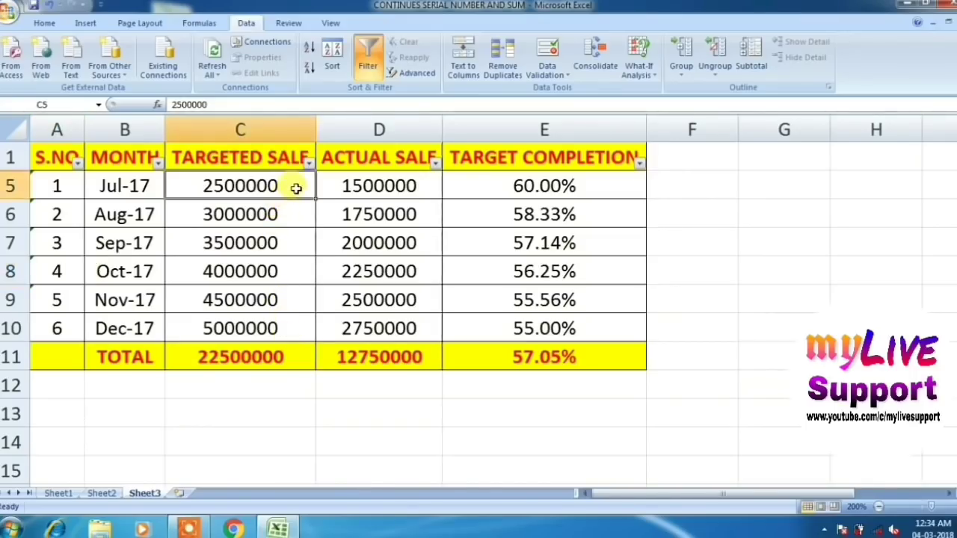